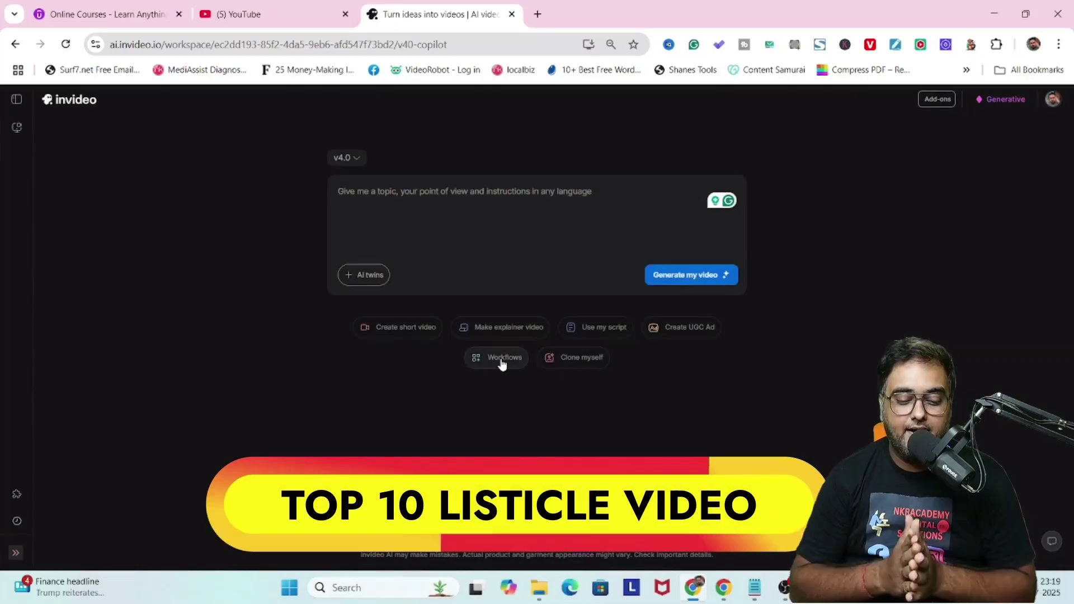
- Open the Listicle video workflow from the workflow gallery
left_click(499, 358)
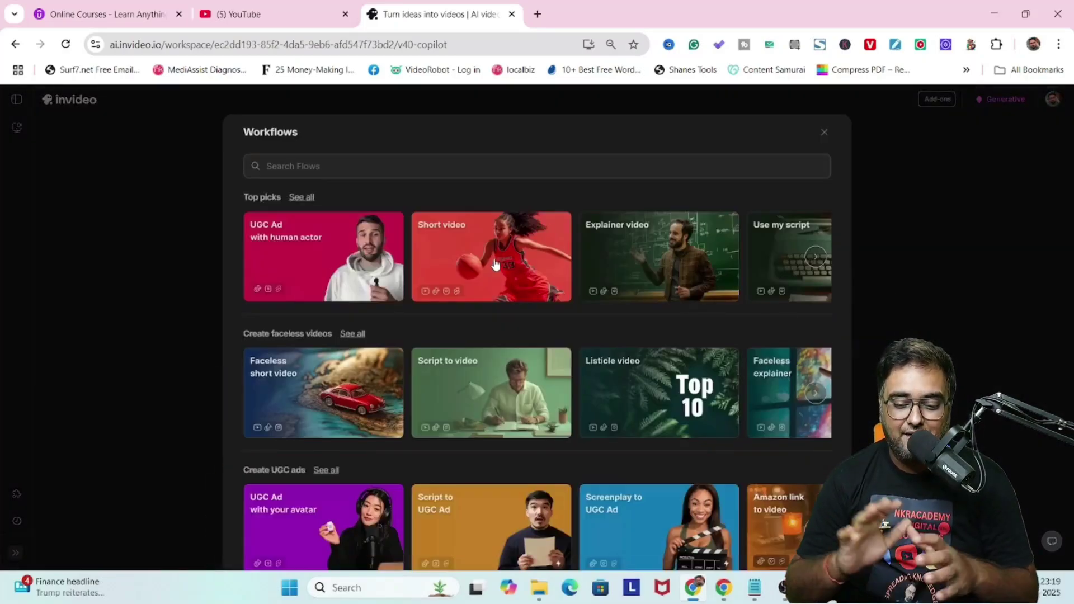
left_click(301, 197)
key("Escape")
left_click(658, 396)
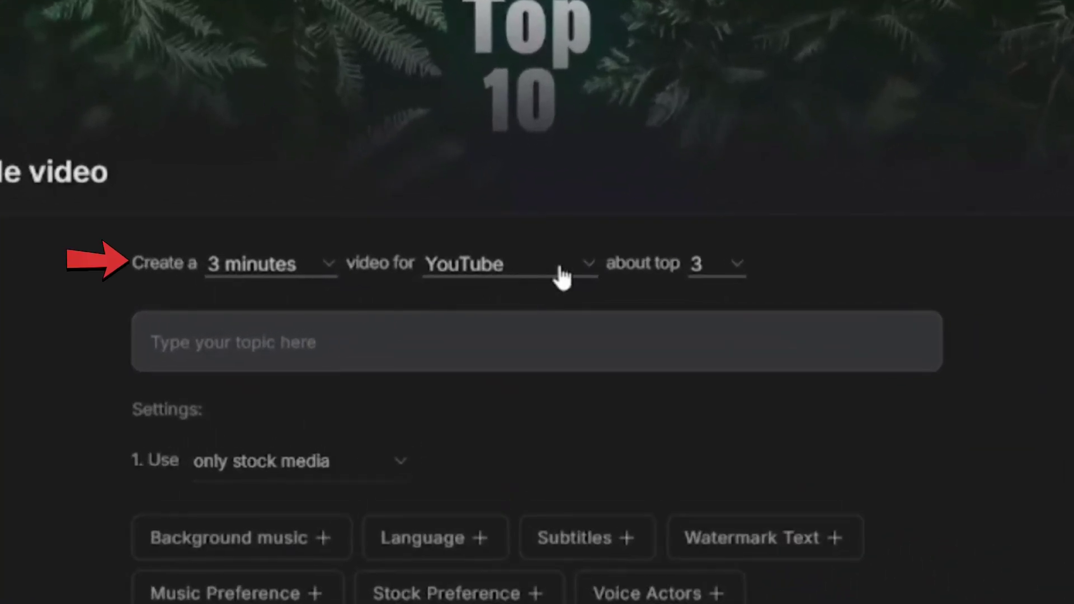
- Make it a top 10 list on 'Places You Must Visist In India In 2025'
left_click(735, 272)
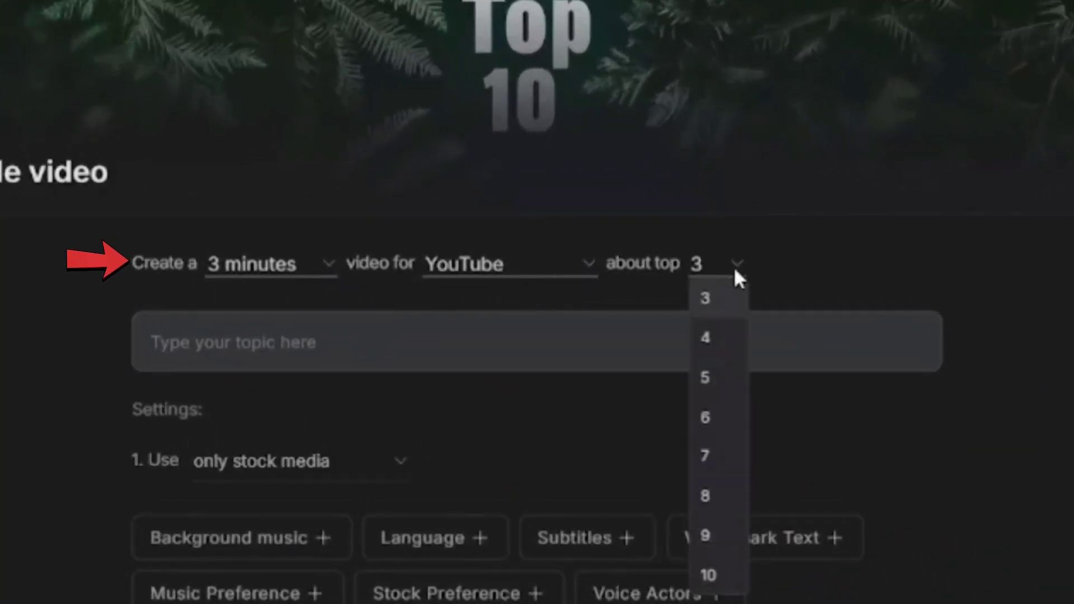
left_click(708, 575)
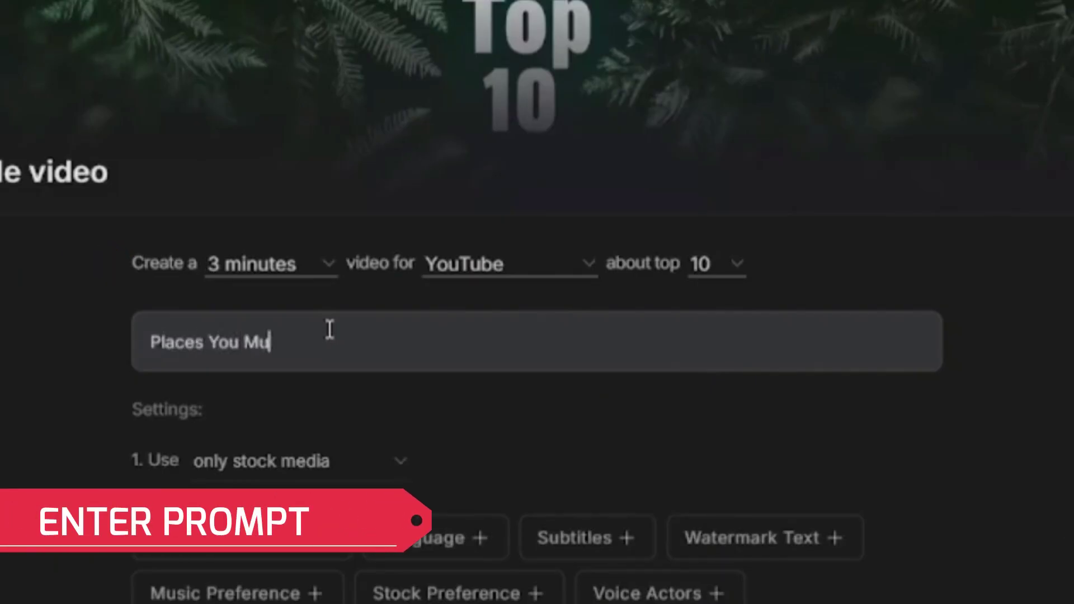
type("is")
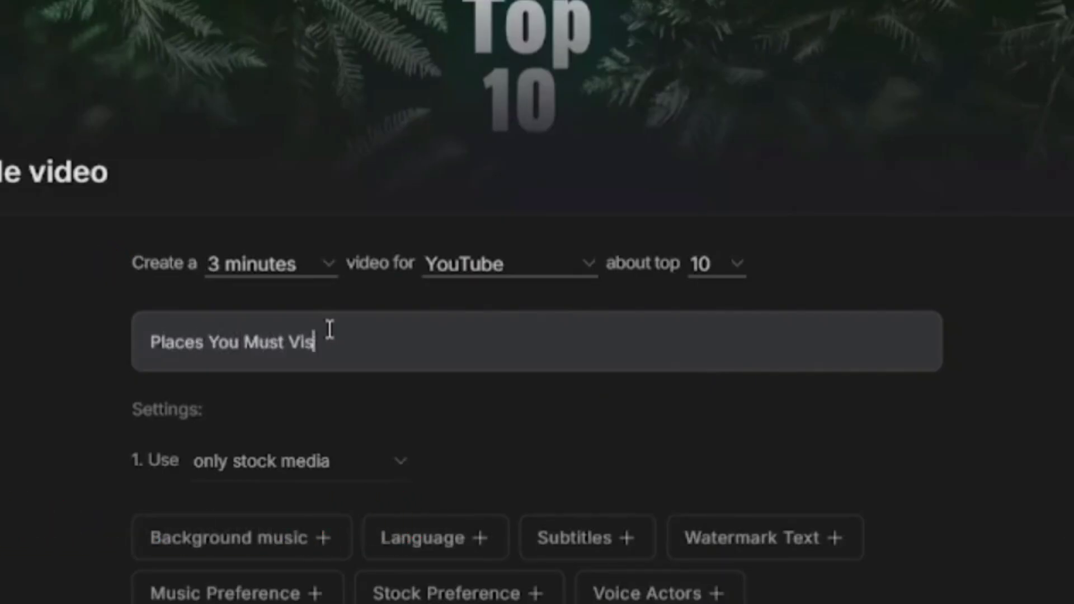
type("ist In India In 2025")
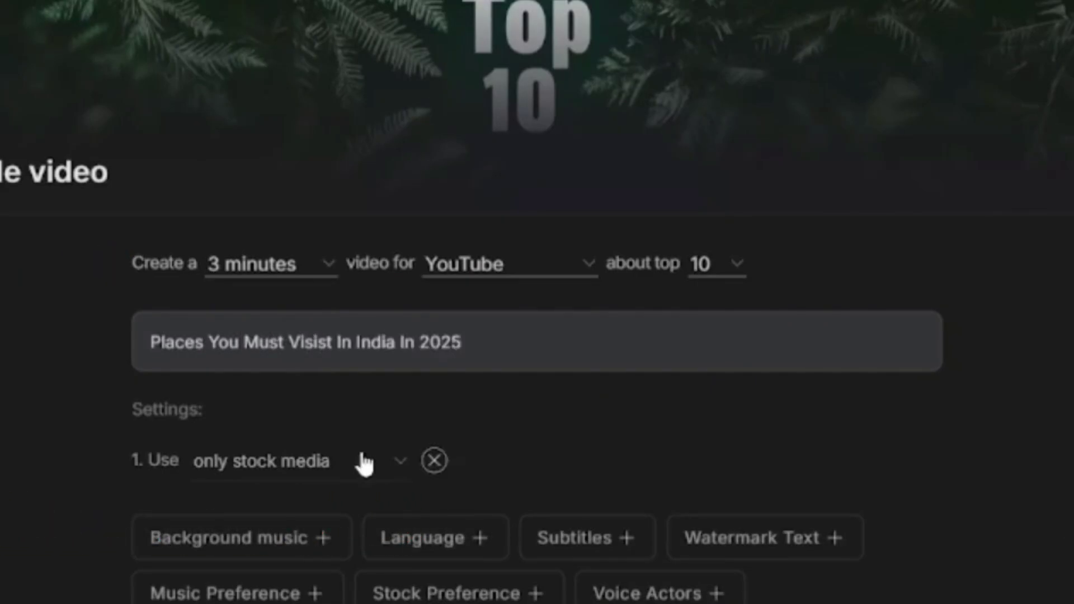
left_click(360, 460)
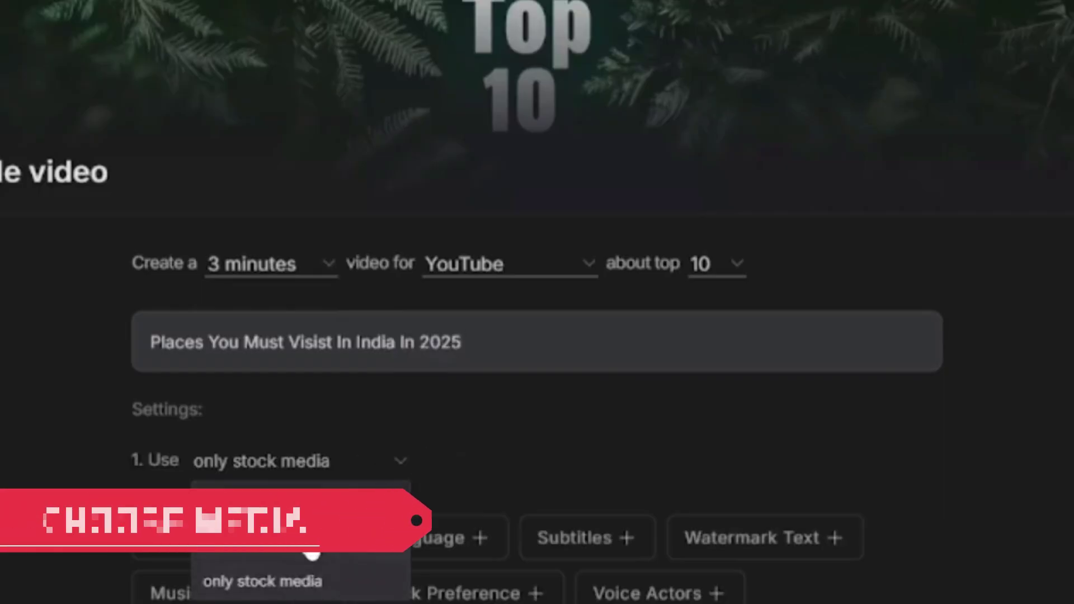
- Keep stock media only and add English language, inspirational music and classic hormozi subtitles
left_click(280, 582)
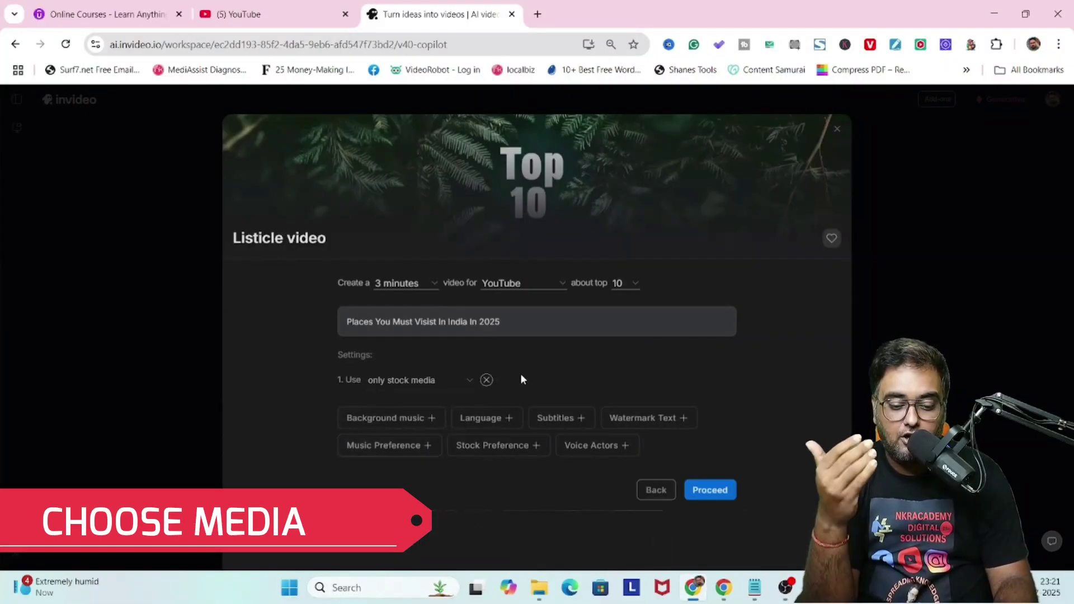
left_click(485, 420)
left_click(409, 455)
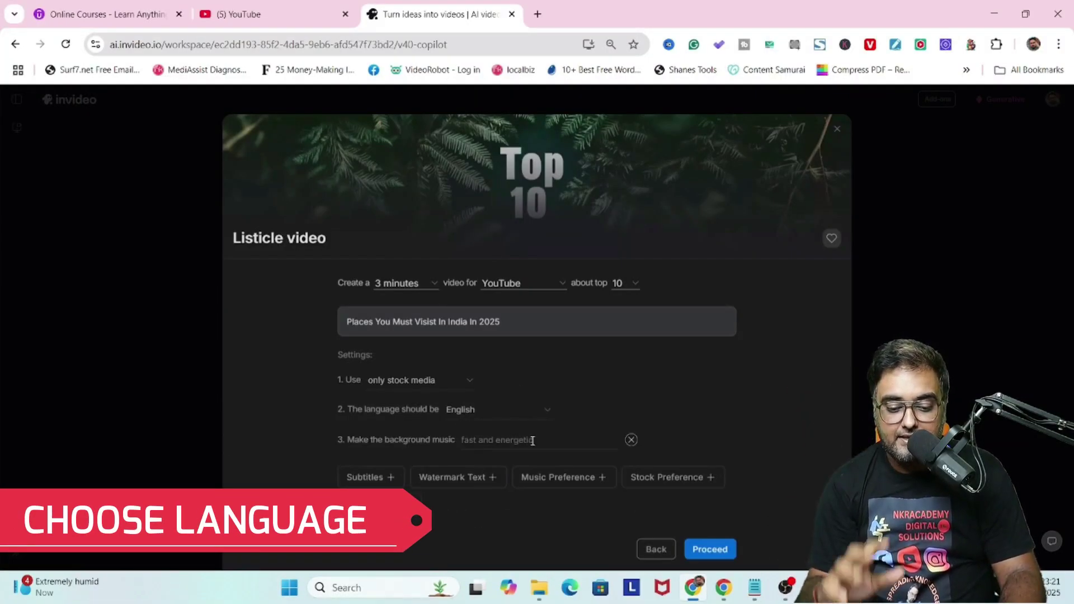
type("inspirational")
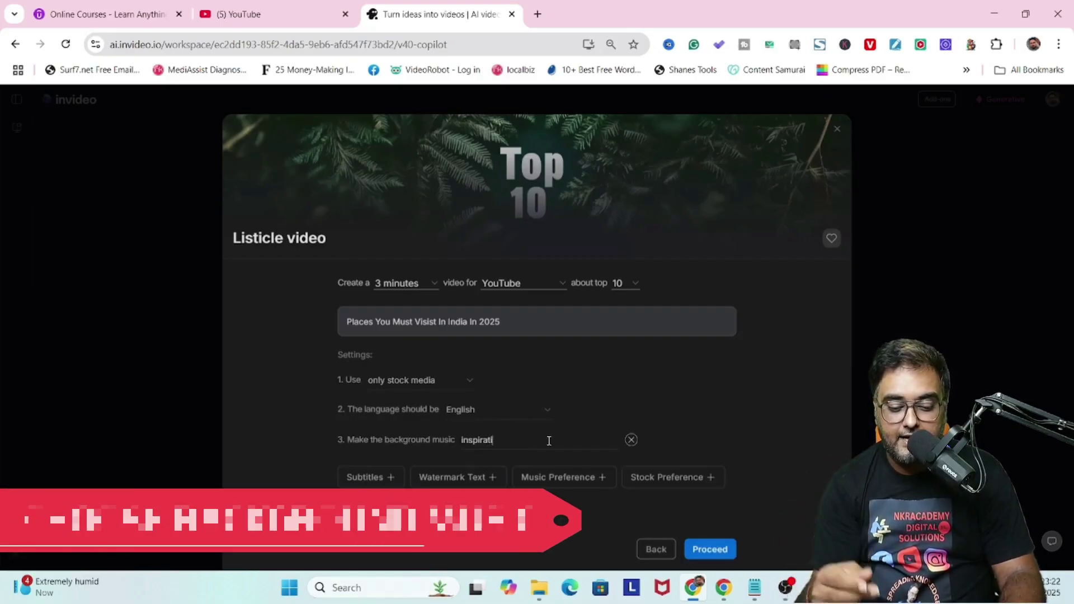
left_click(380, 477)
left_click(400, 470)
scroll(465, 380, "down", 1)
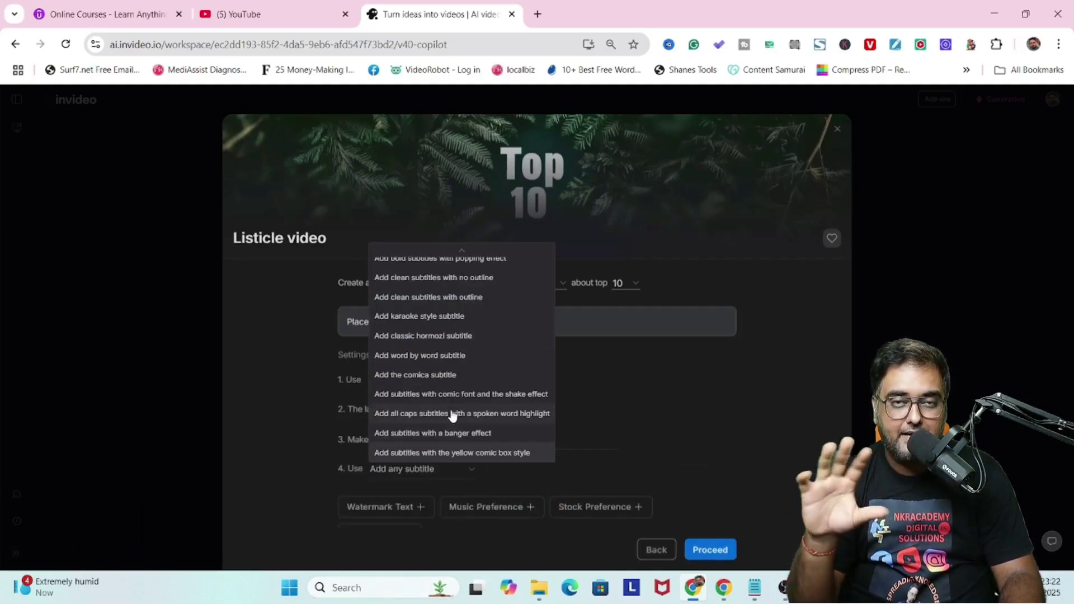
left_click(423, 335)
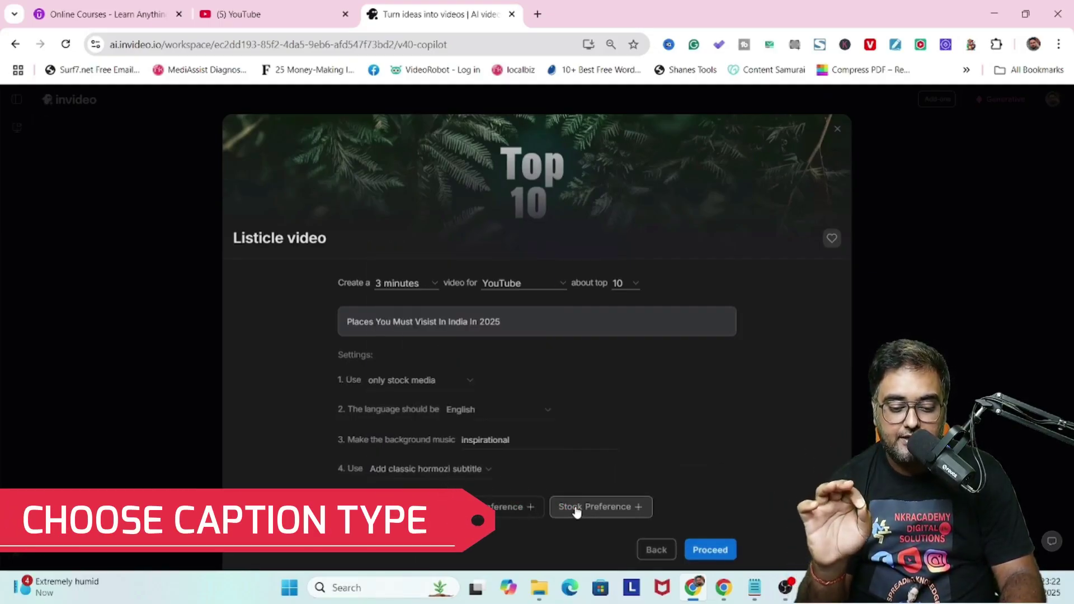
- Add a stock preference that uses iStock footage as needed
left_click(576, 510)
left_click(448, 502)
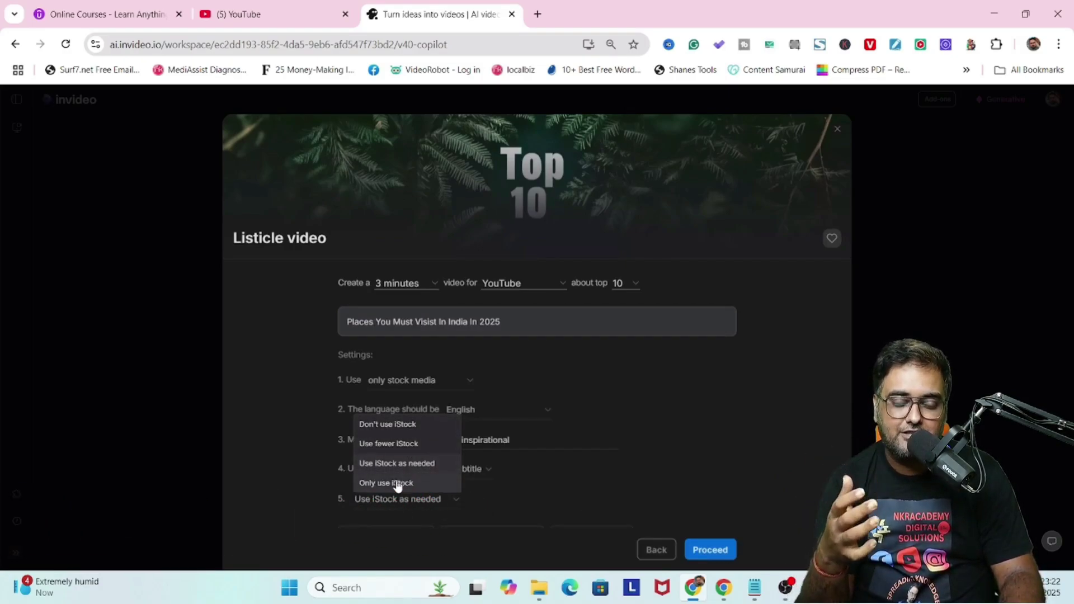
left_click(397, 483)
left_click(445, 500)
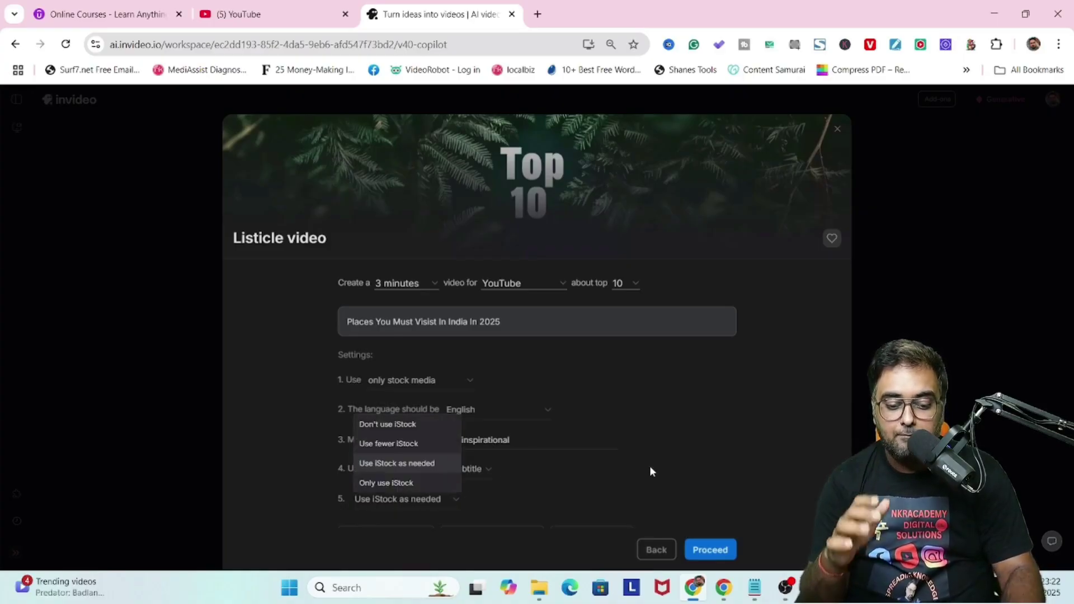
left_click(649, 471)
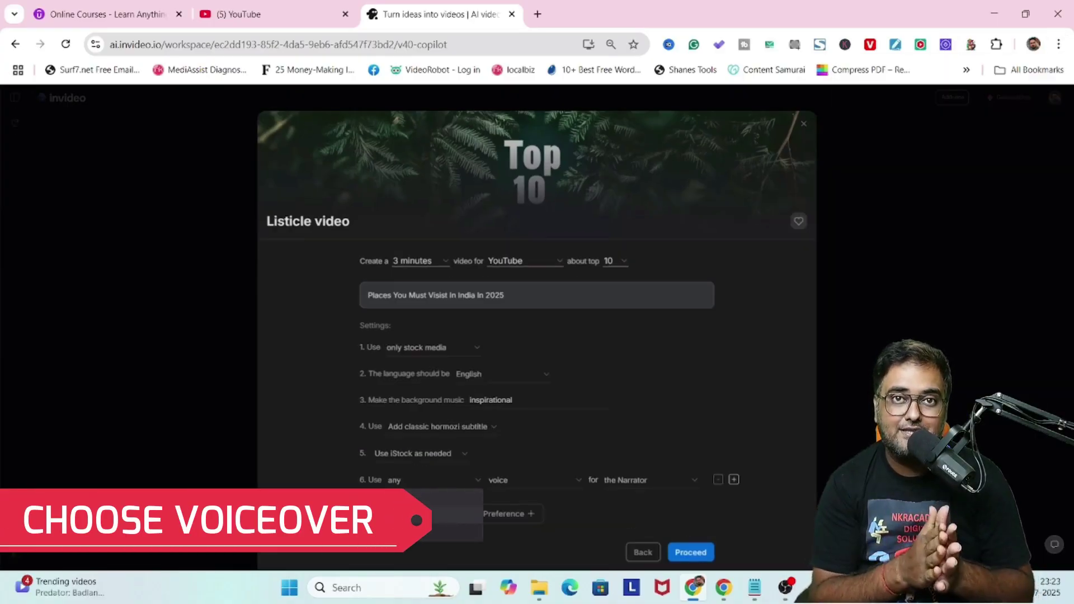
- Choose a male Indian English narrator and convert the settings into a prompt
left_click(442, 515)
left_click(556, 480)
scroll(554, 434, "down", 2)
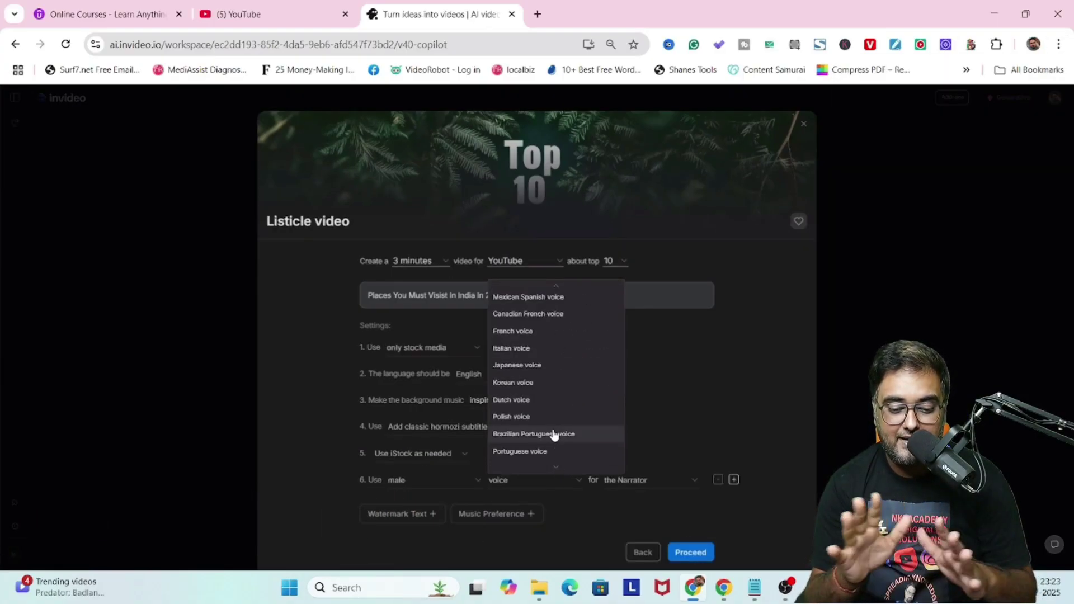
scroll(532, 447, "down", 1)
scroll(554, 380, "up", 5)
left_click(509, 385)
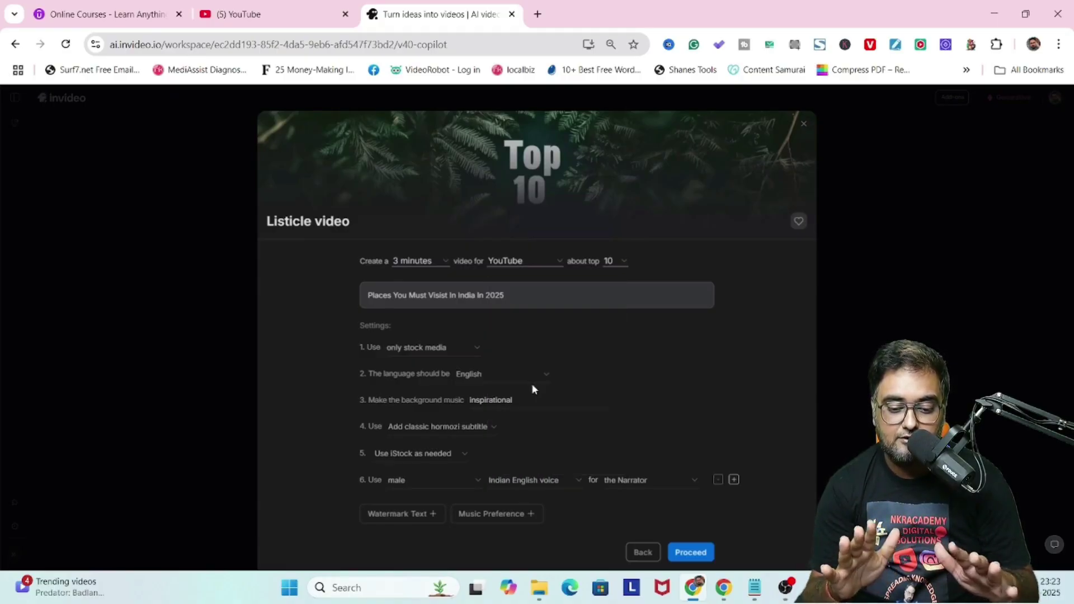
left_click(691, 552)
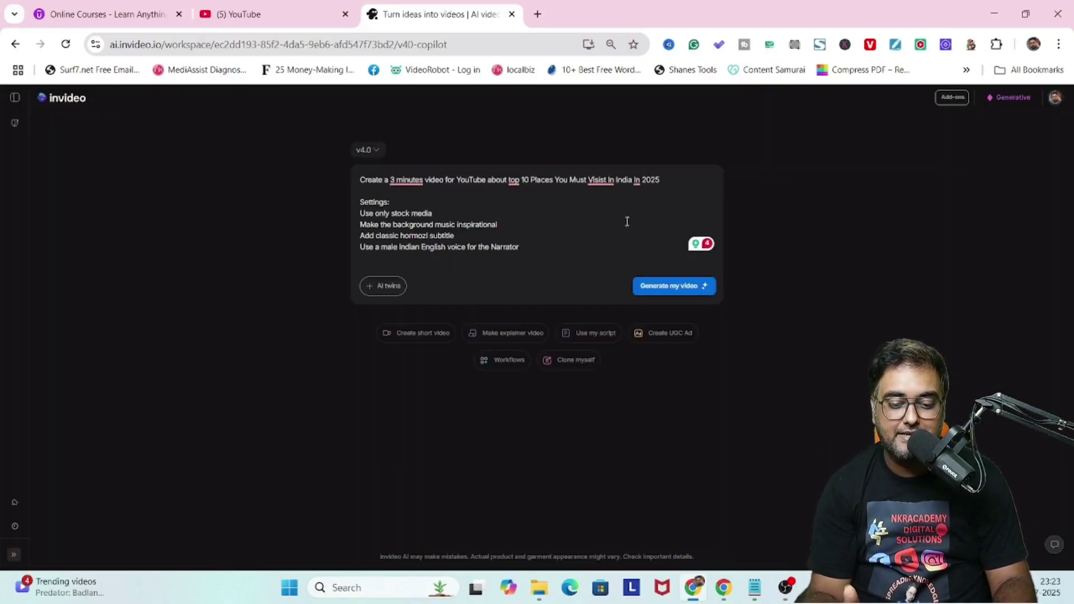
- Accept the '3-minute' wording fix and submit the prompt for generation
mouse_move(360, 218)
left_click(360, 250)
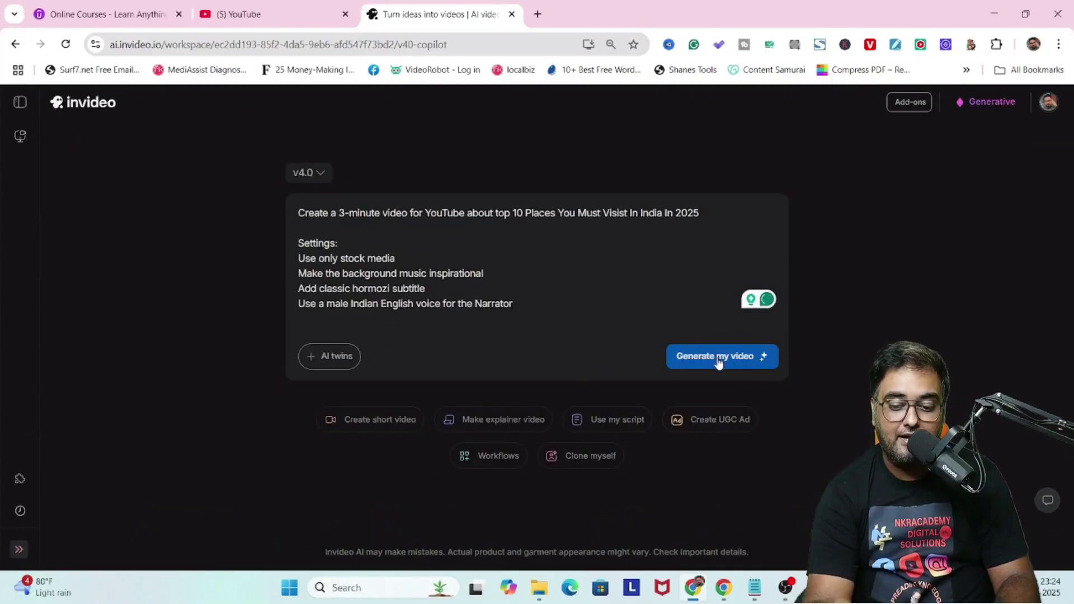
left_click(875, 414)
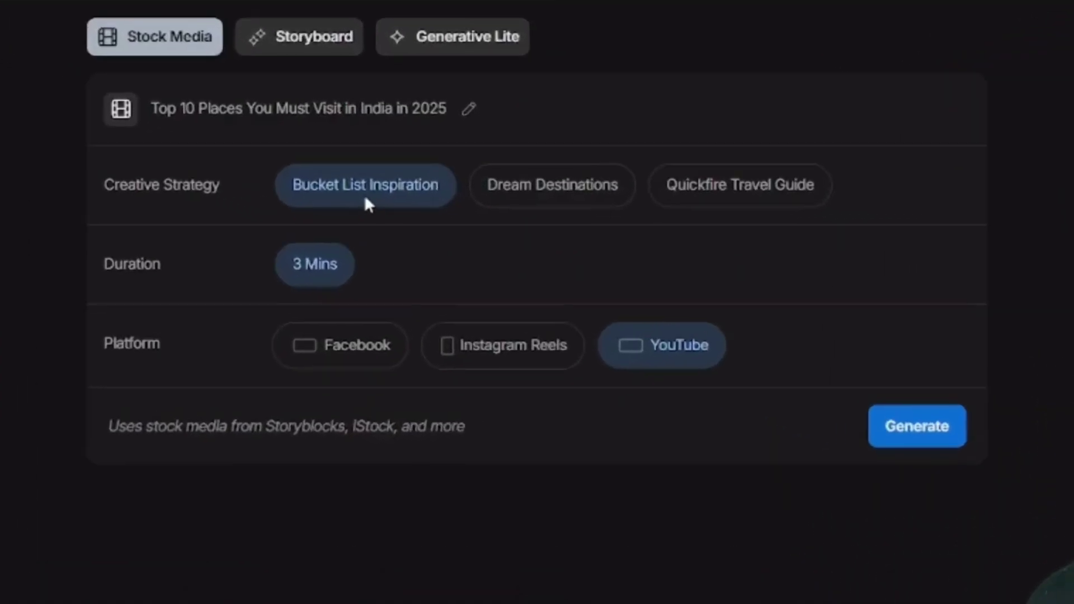
- Choose the Dream Destinations strategy and keep YouTube as the platform
left_click(534, 196)
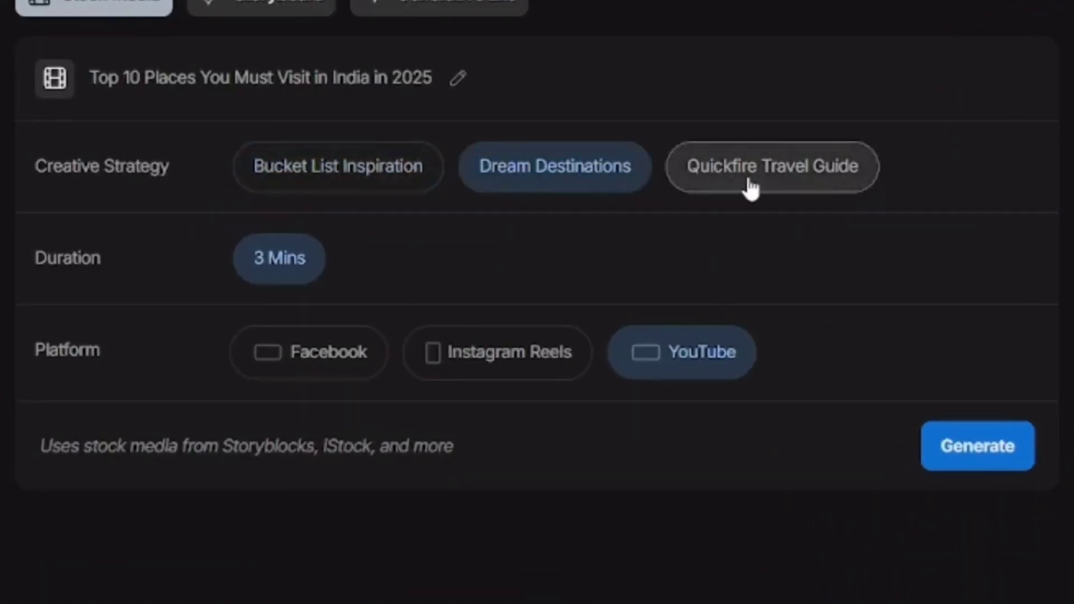
left_click(720, 201)
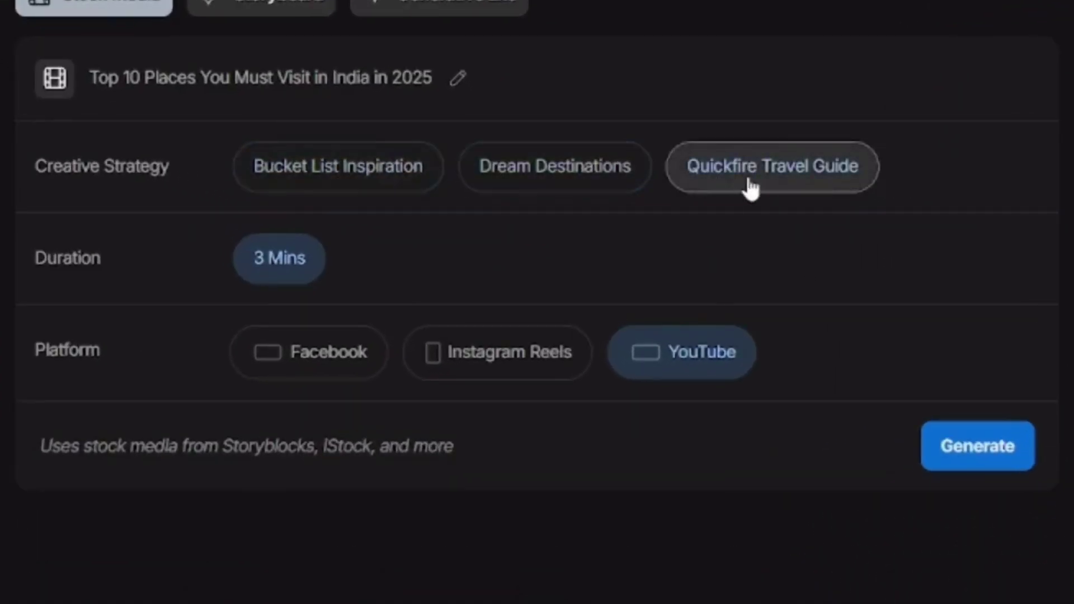
left_click(534, 183)
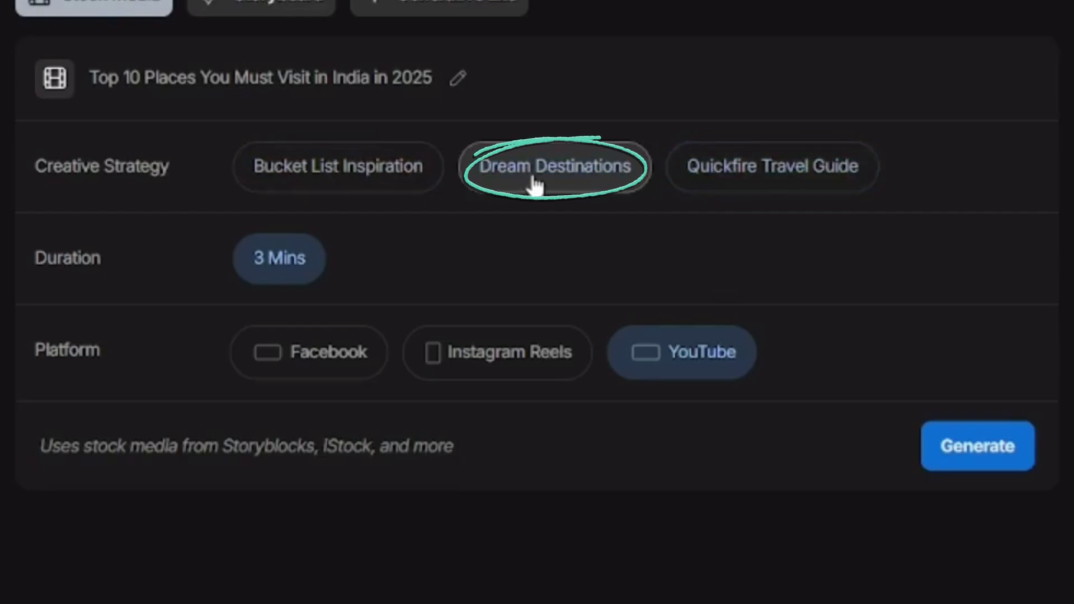
left_click(507, 369)
left_click(701, 363)
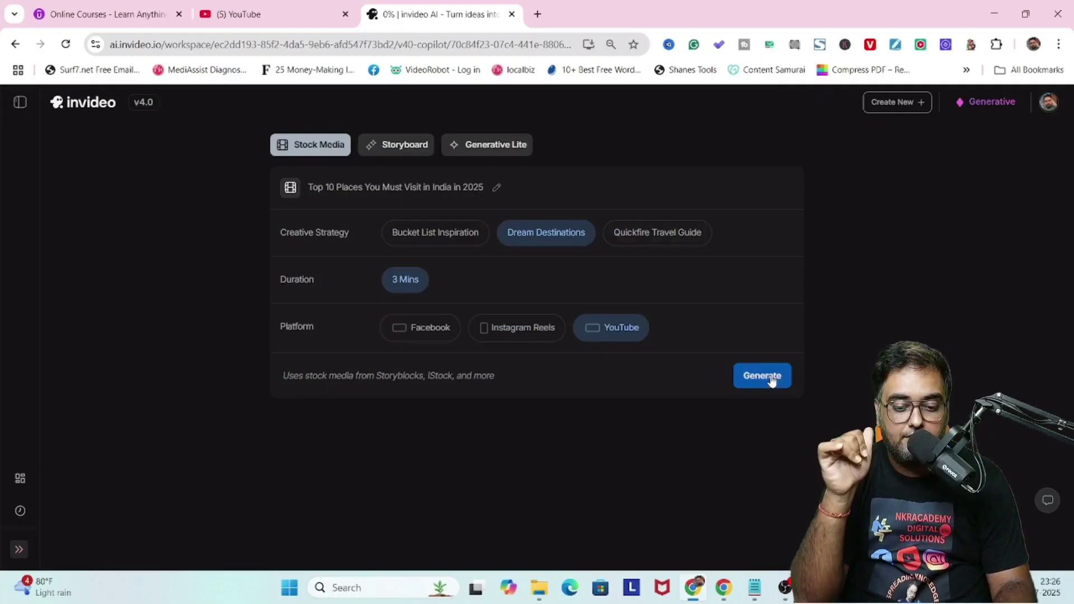
- Render the 2:56 video 'You Won't Believe These 10 Indian Destinations for 2025!'
left_click(977, 446)
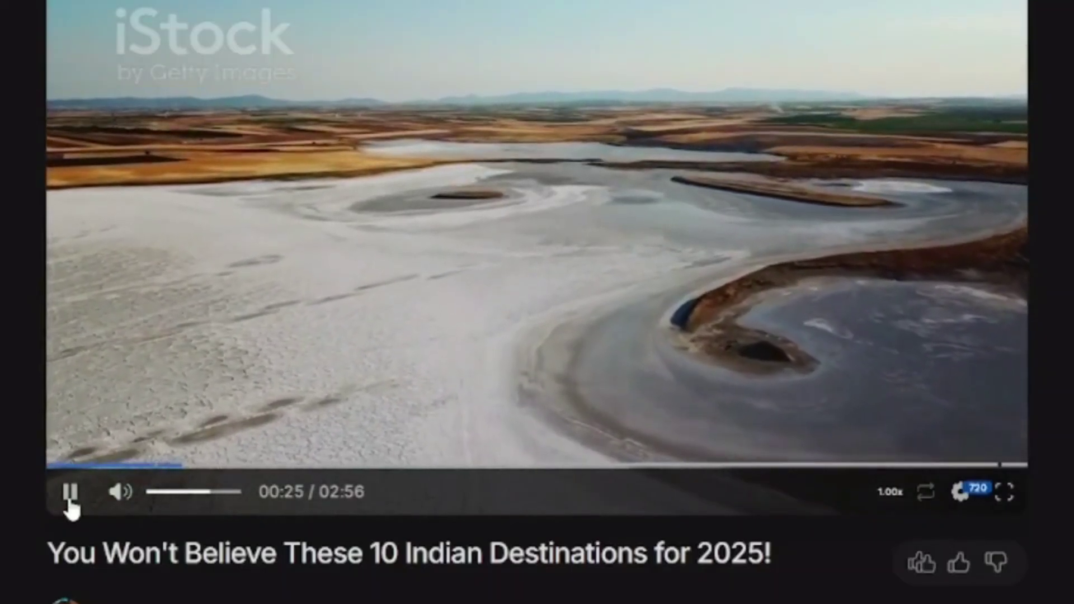
- Pause the preview and select the Indian street food market clip in media editing
left_click(69, 499)
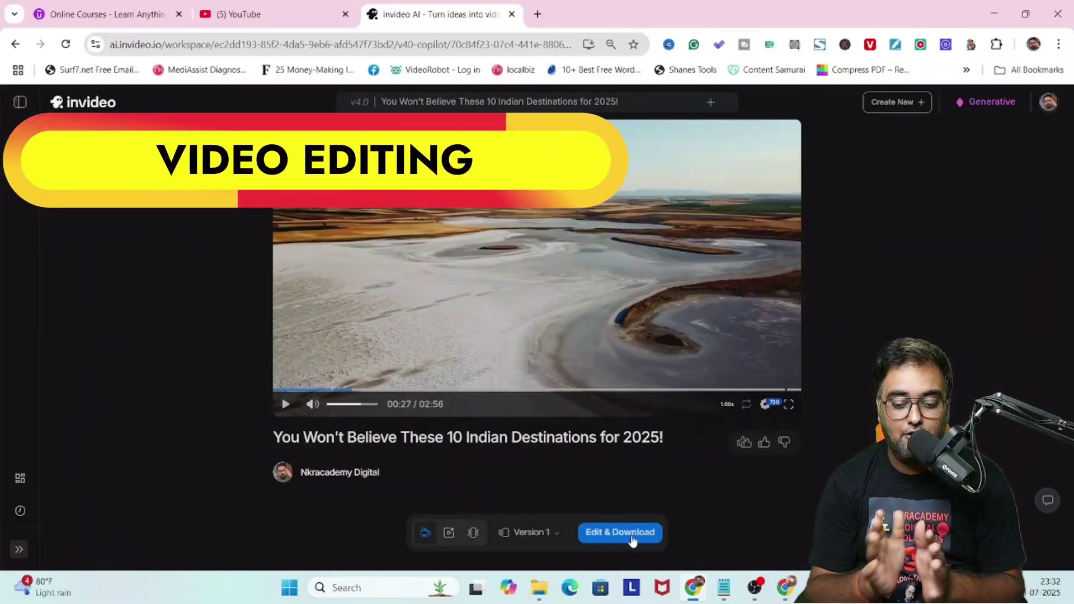
left_click(631, 533)
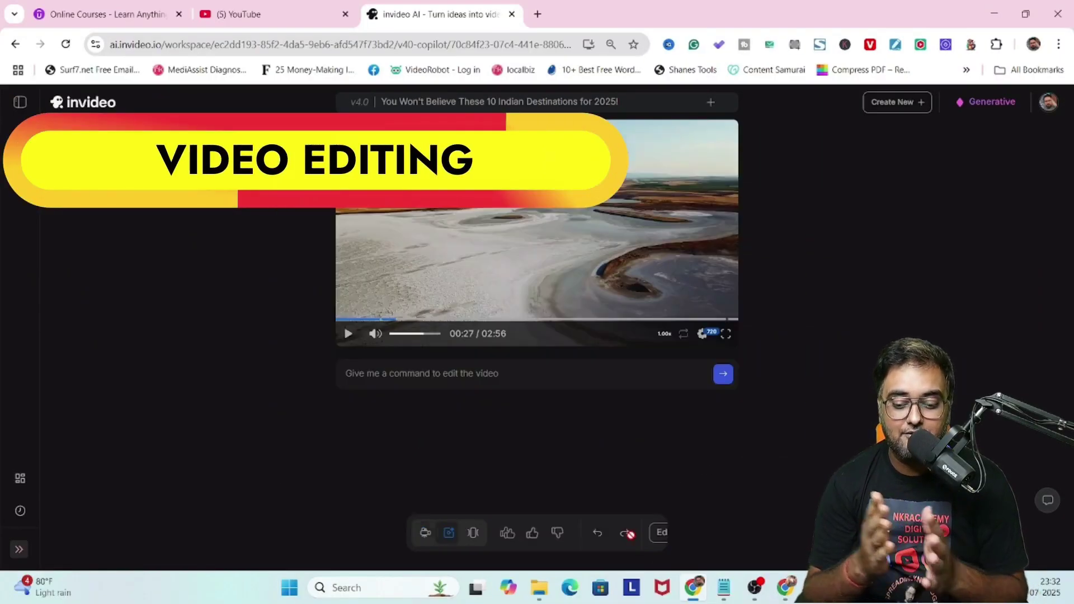
left_click(643, 536)
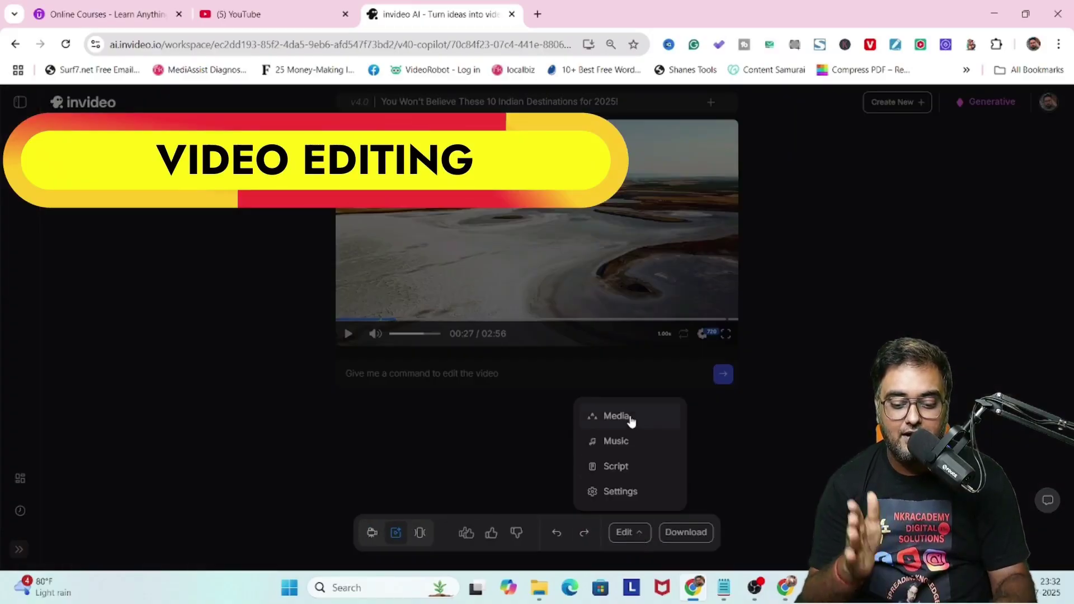
left_click(628, 416)
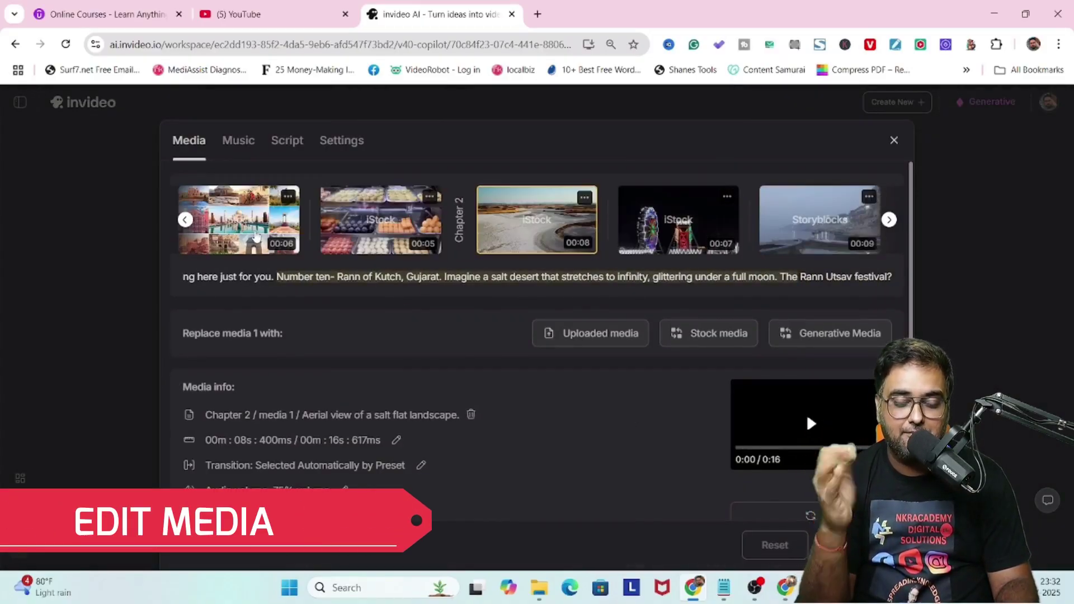
left_click(256, 237)
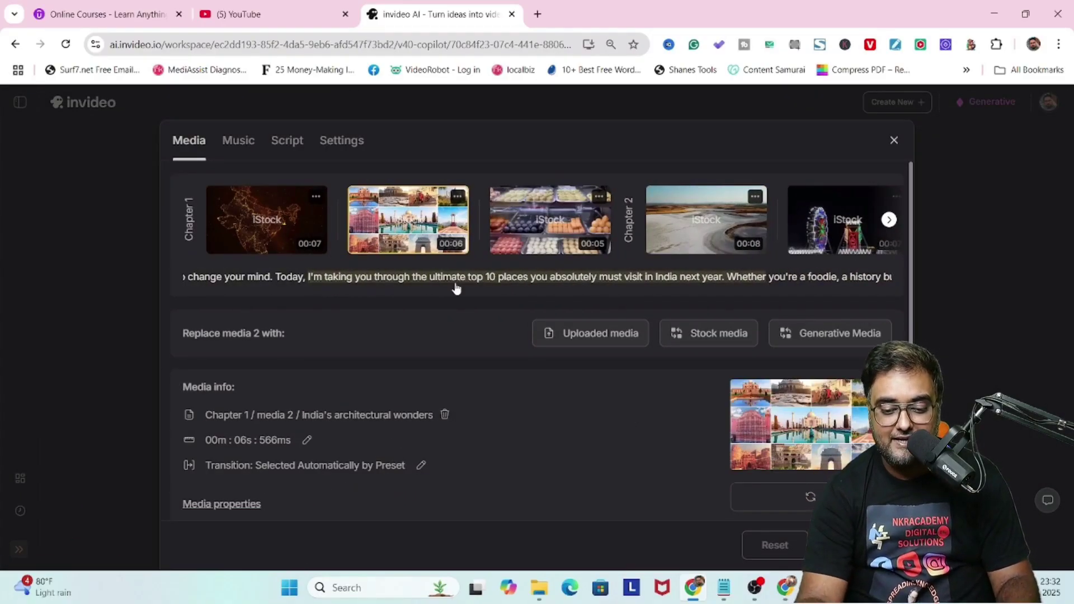
left_click(571, 232)
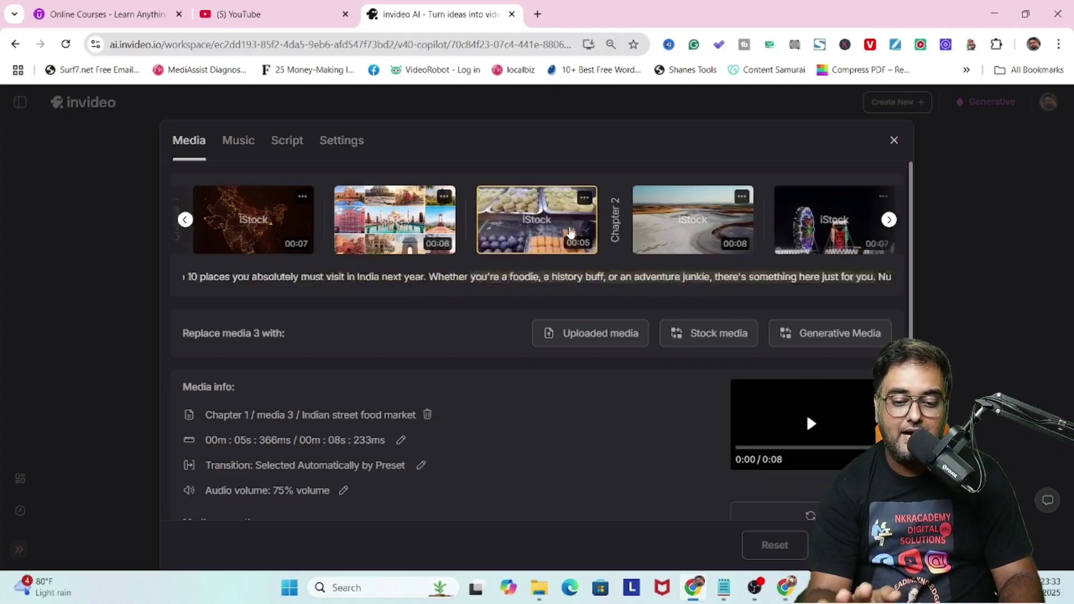
- Review uploaded, stock and generative replacements for the clip, then show the Script lines
left_click(590, 335)
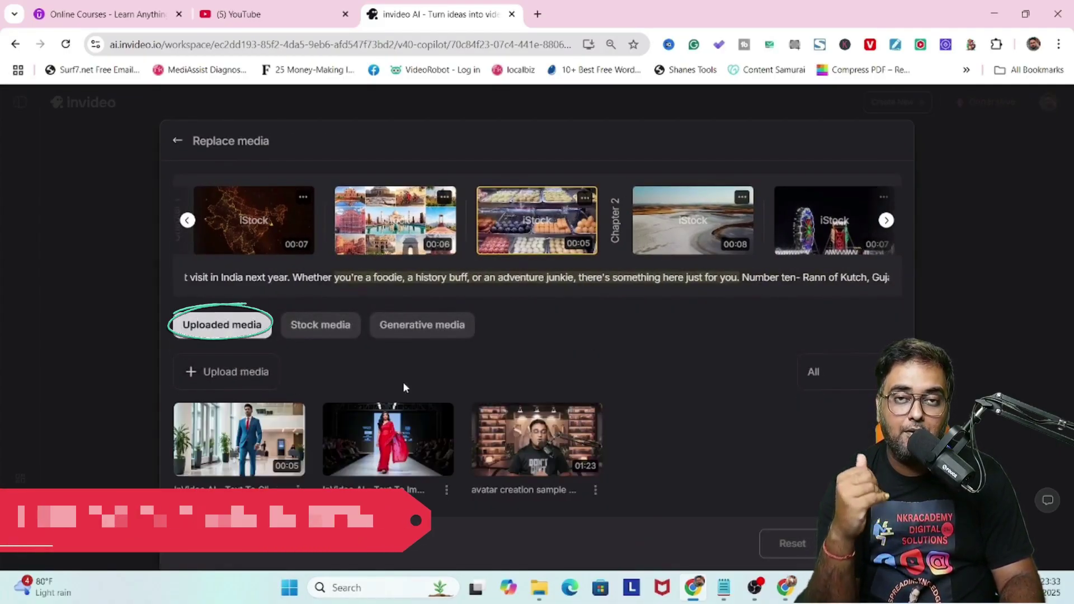
left_click(177, 141)
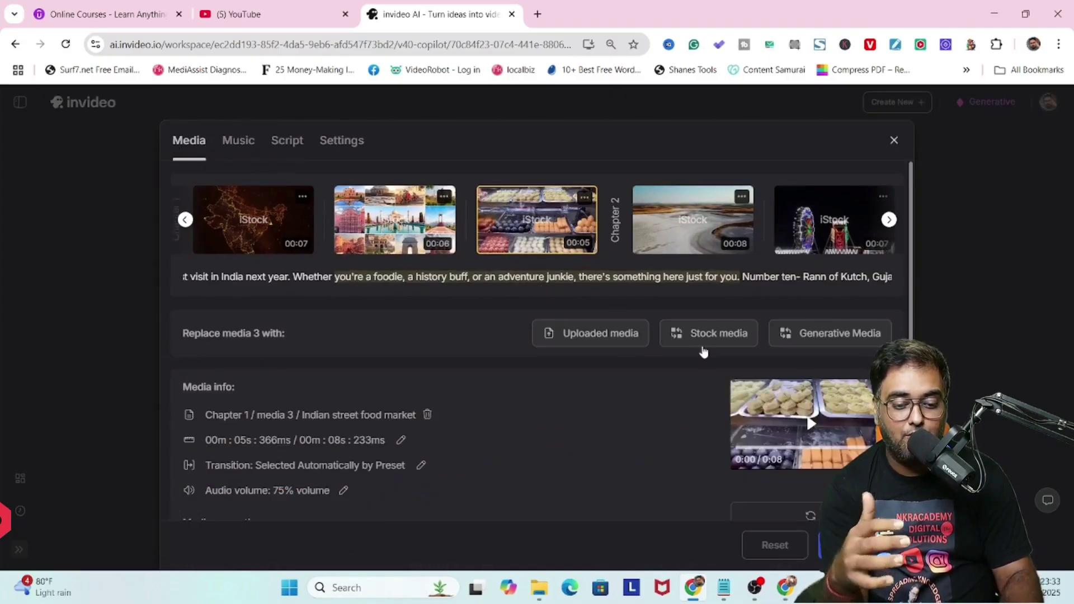
left_click(710, 335)
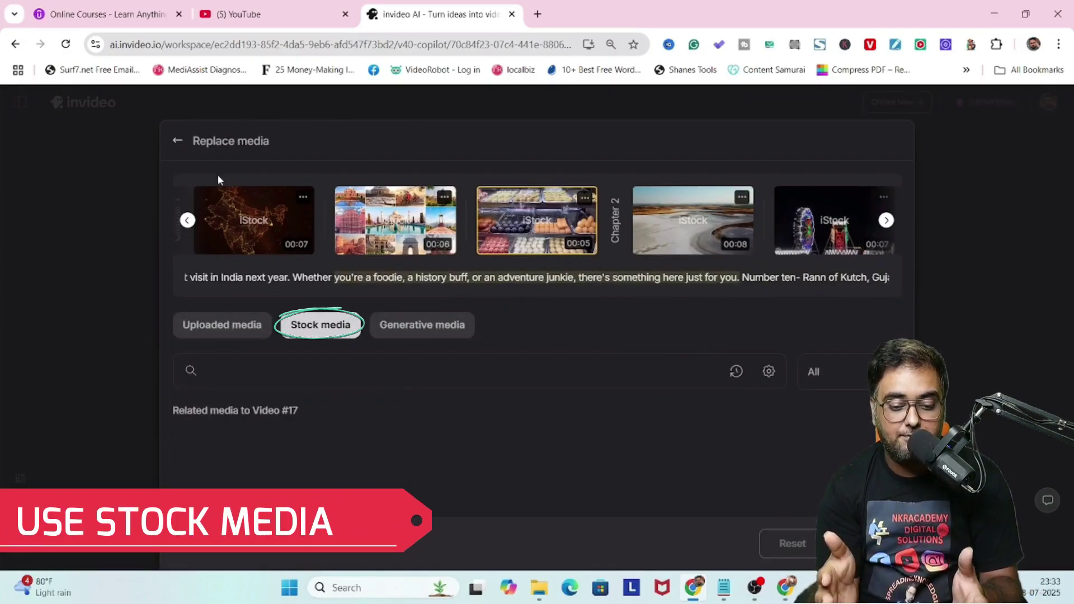
left_click(178, 142)
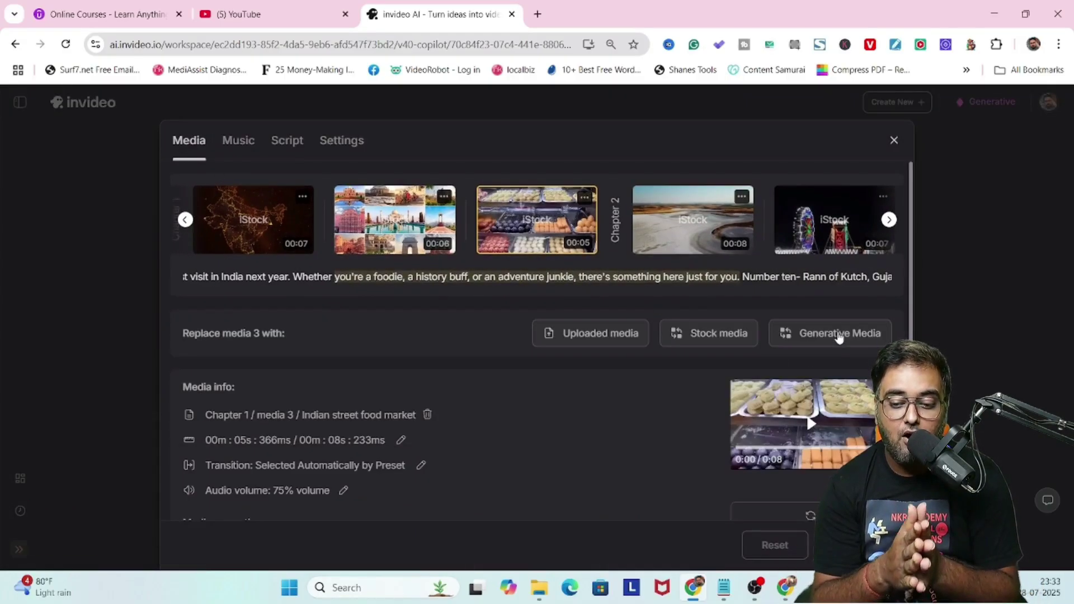
left_click(839, 334)
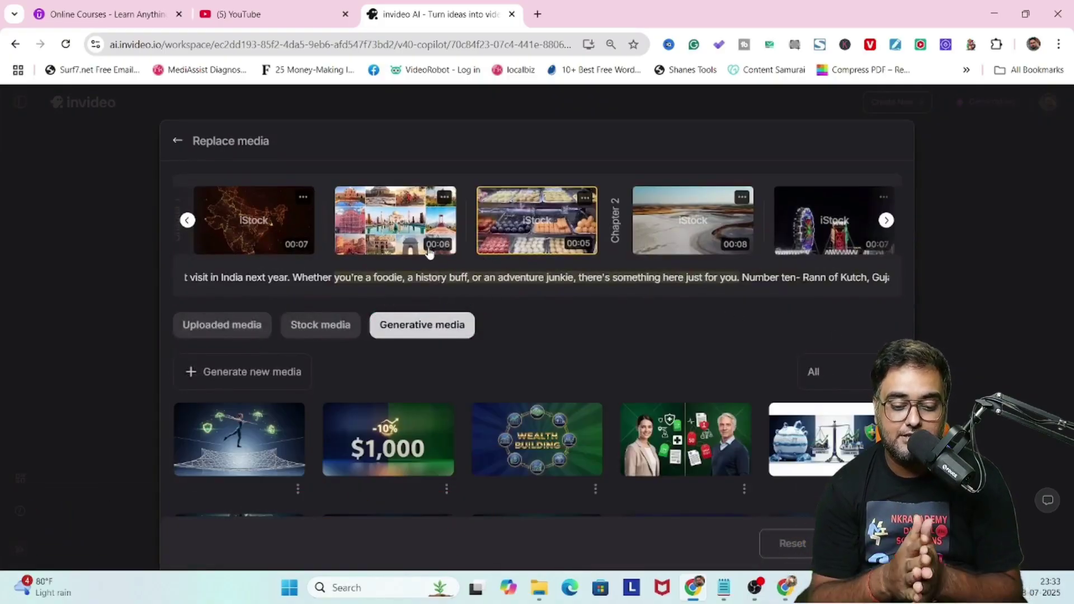
left_click(177, 142)
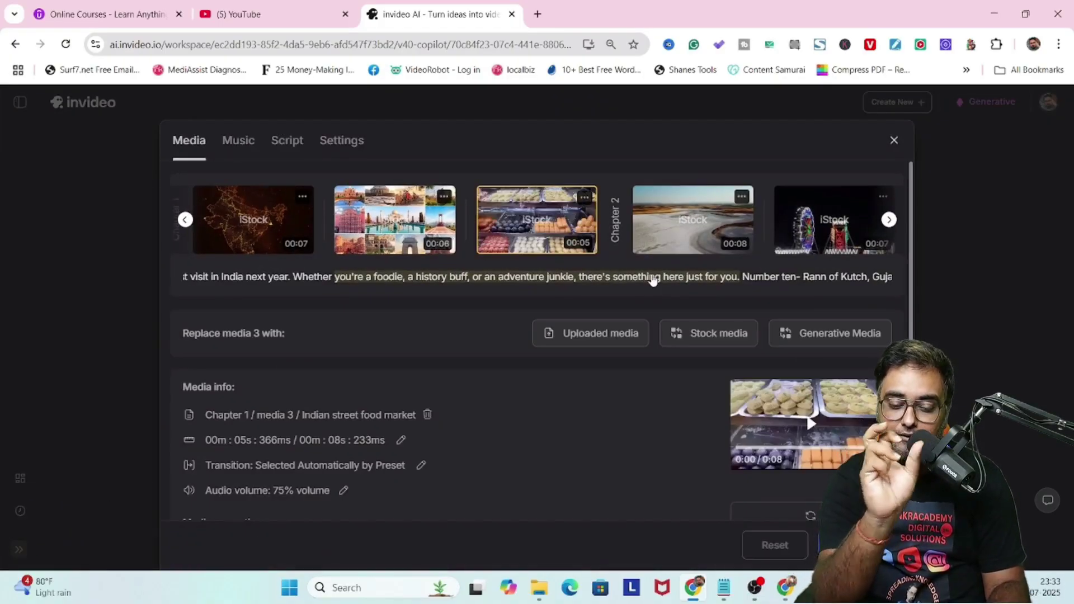
left_click(286, 144)
- Set the Subtitle Preset to Bold Popping in Settings and apply it
left_click_drag(912, 224, 928, 478)
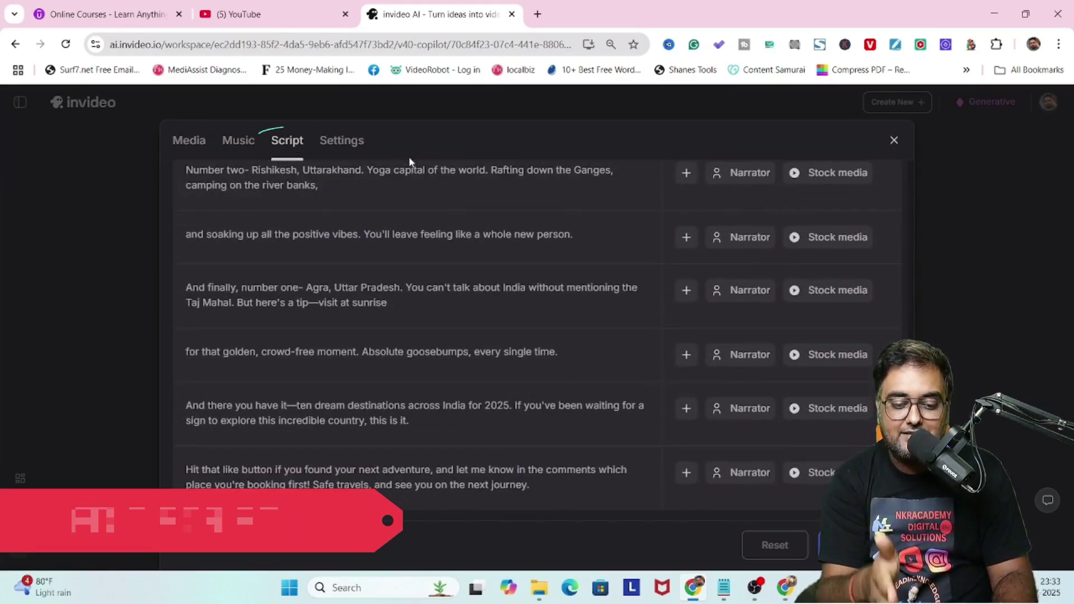
left_click(343, 144)
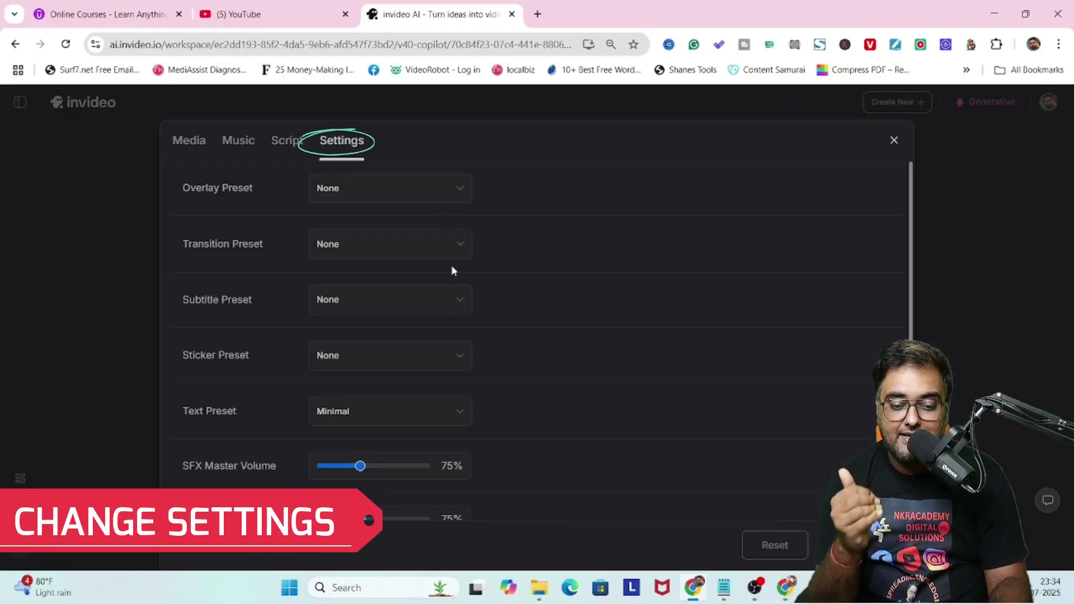
left_click(458, 194)
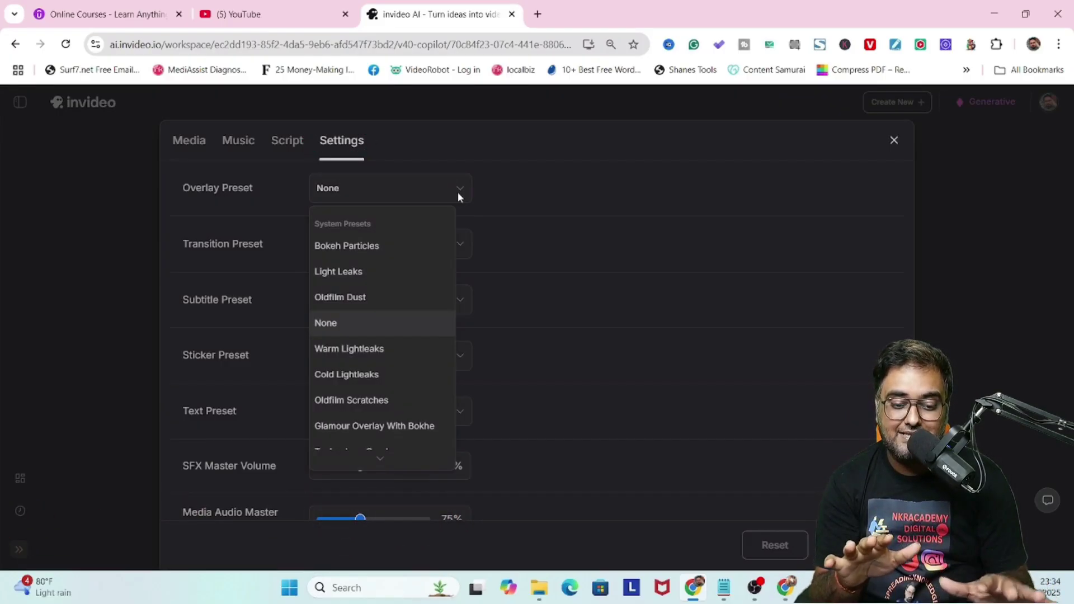
left_click(463, 246)
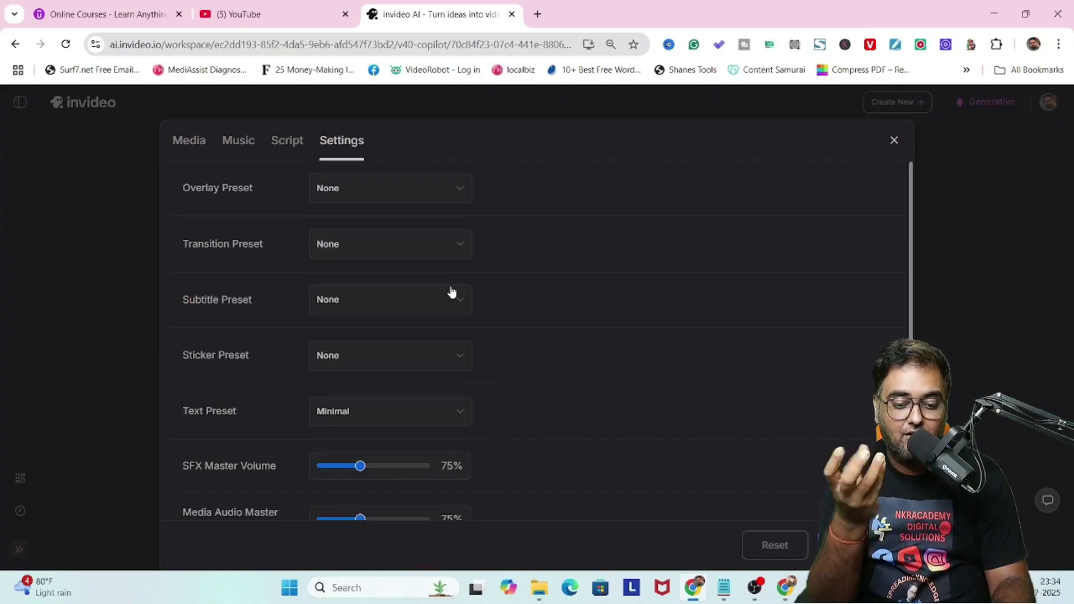
left_click(461, 301)
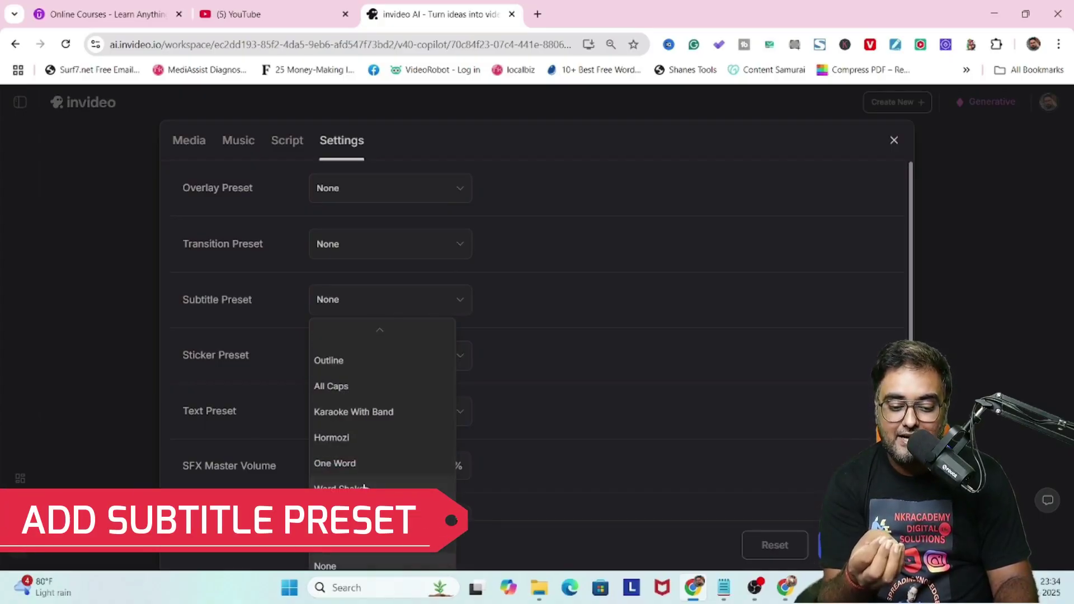
left_click(349, 514)
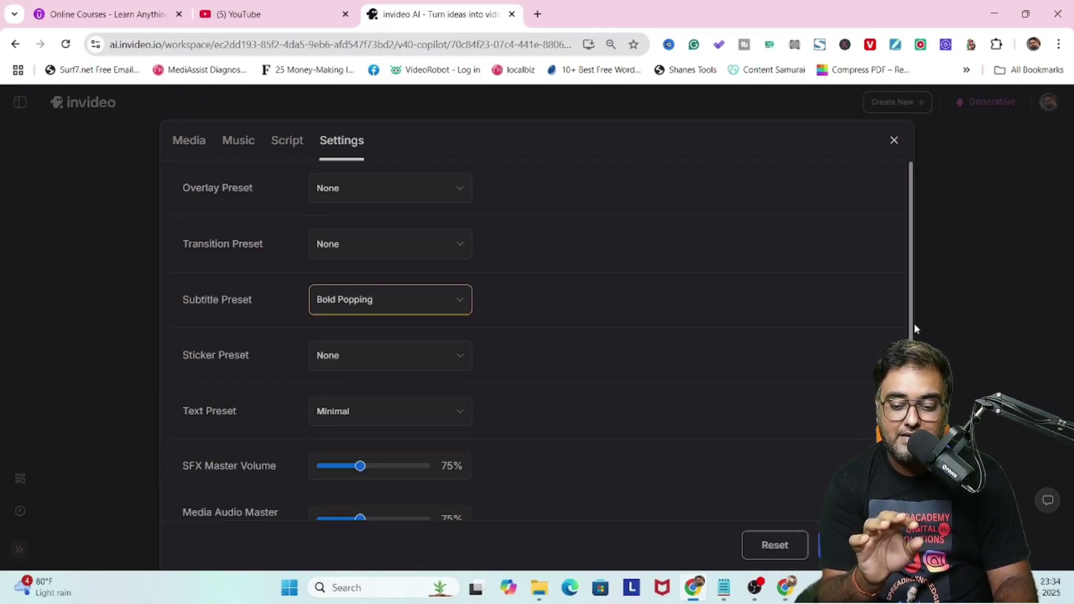
scroll(911, 287, "down", 5)
left_click(850, 545)
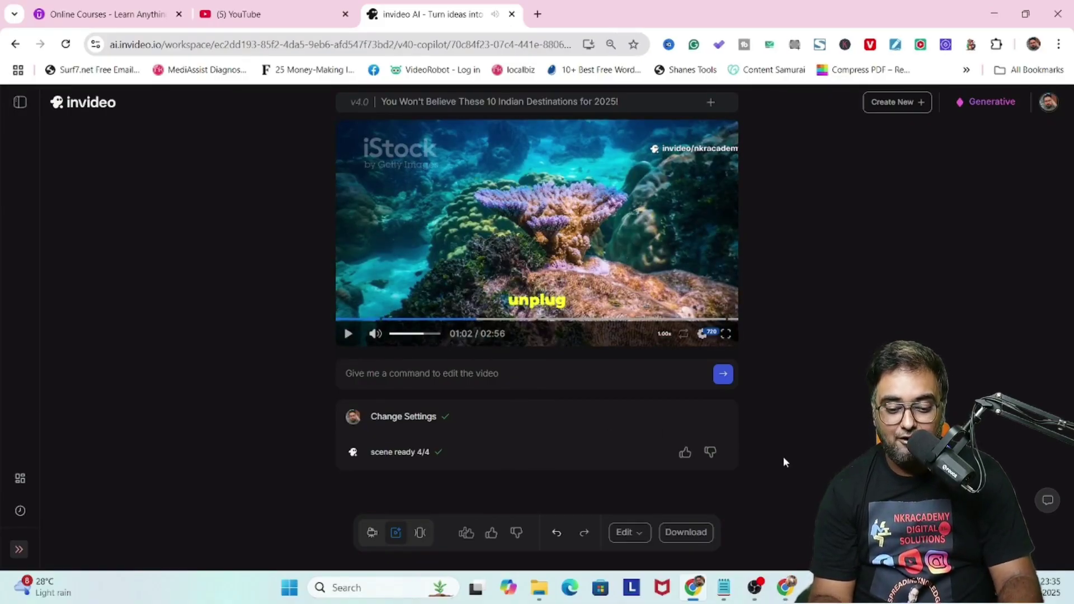
- Download the video at 1080p with no watermarks and no invideo branding
left_click(688, 533)
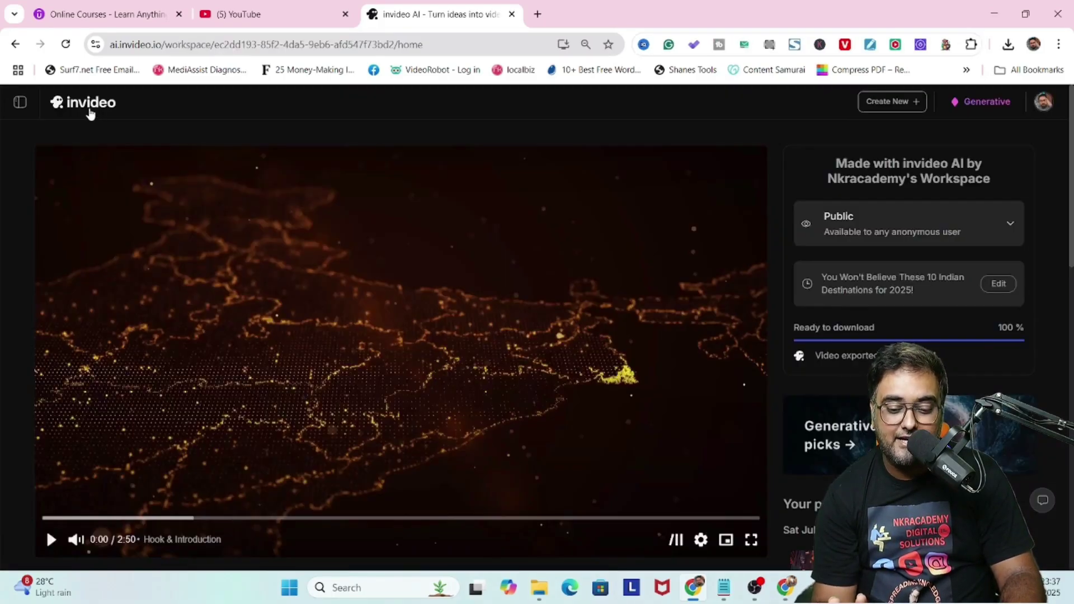
- Start a new AI video and scroll the Workflows gallery to the animated-video templates
left_click(89, 107)
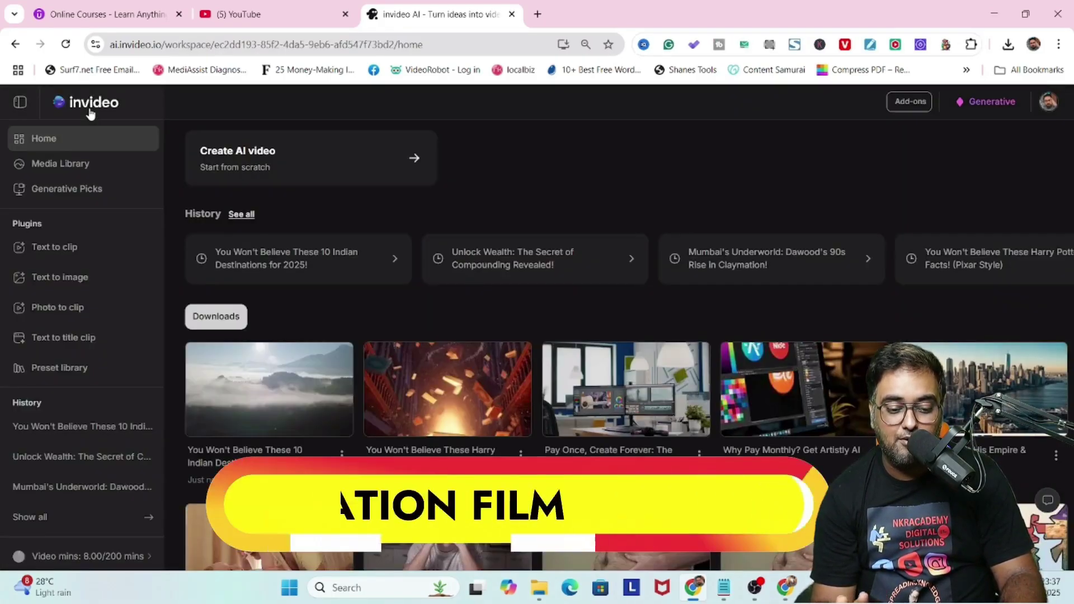
left_click(301, 155)
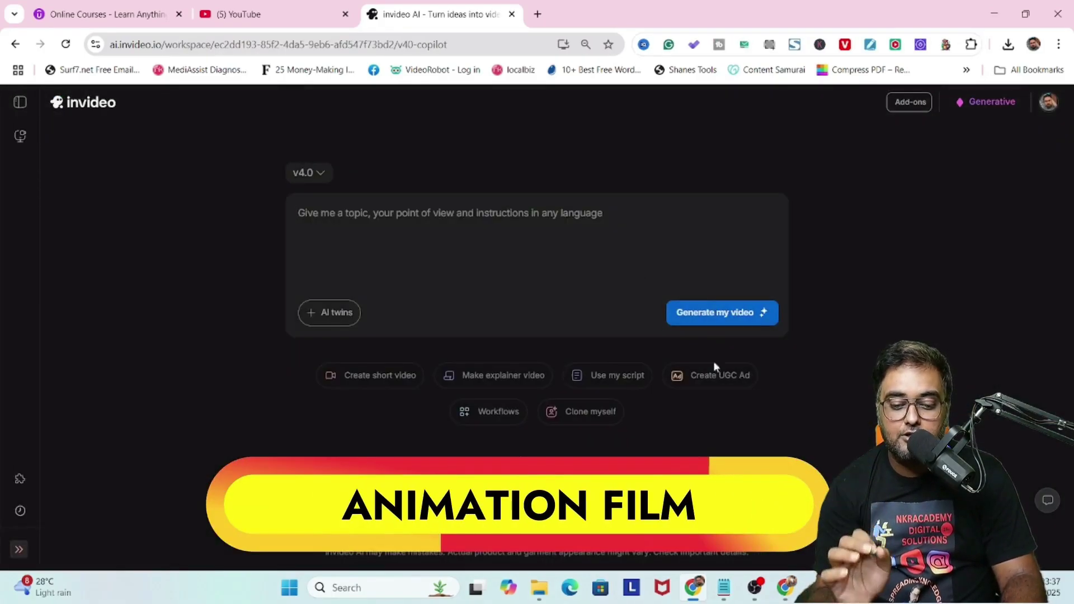
left_click(491, 412)
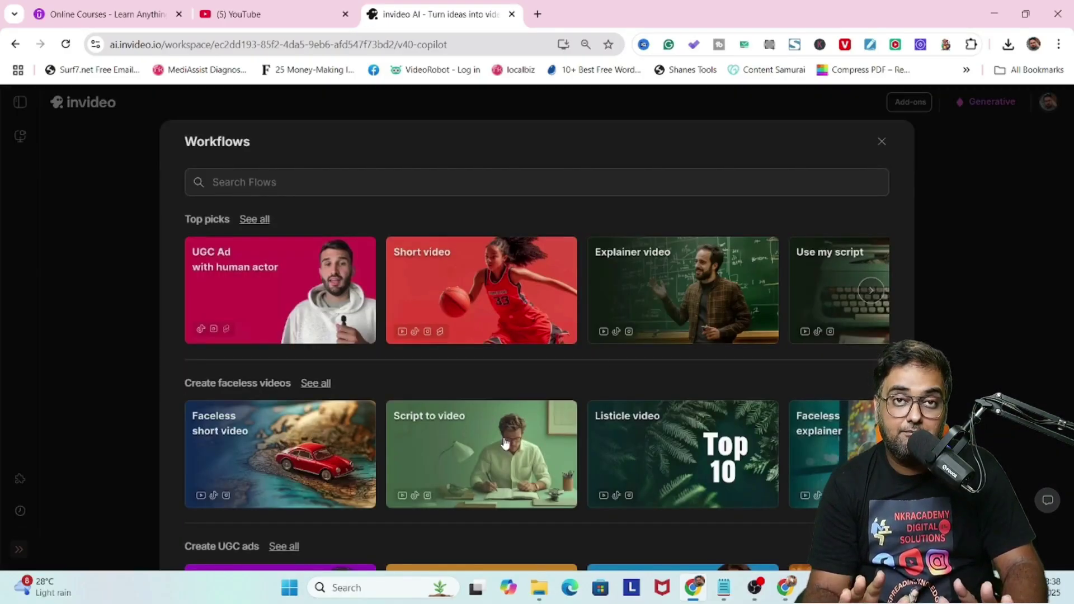
scroll(505, 444, "down", 7)
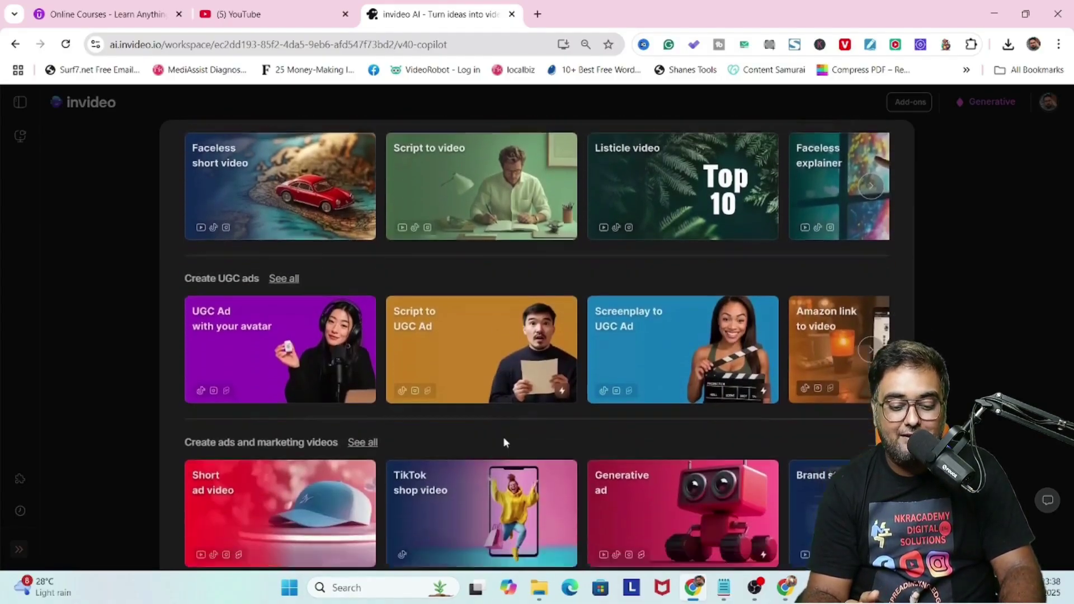
scroll(505, 443, "down", 2)
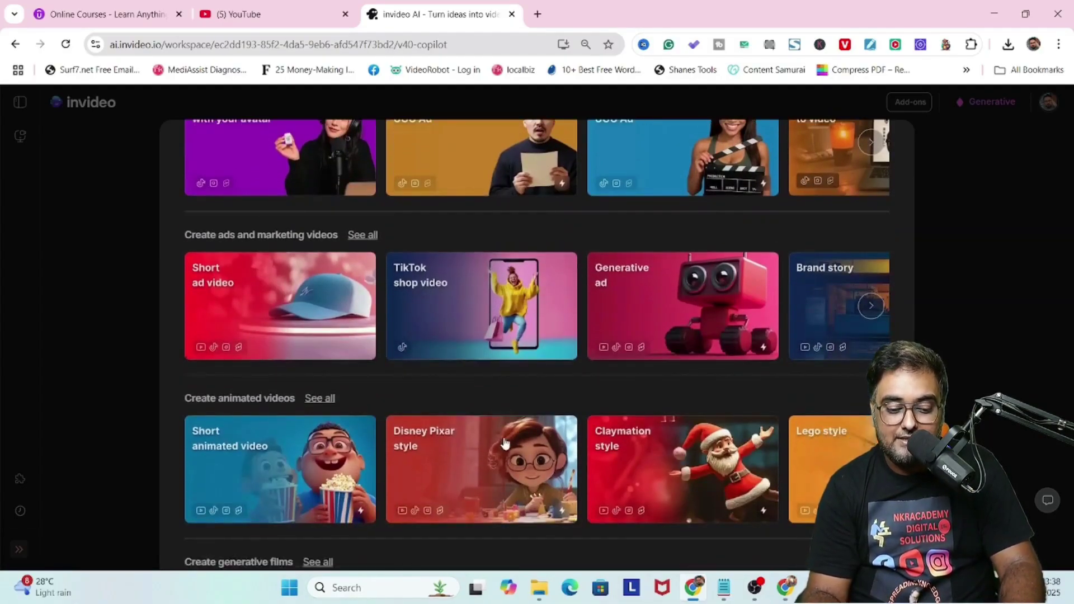
scroll(505, 444, "down", 2)
scroll(505, 443, "down", 1)
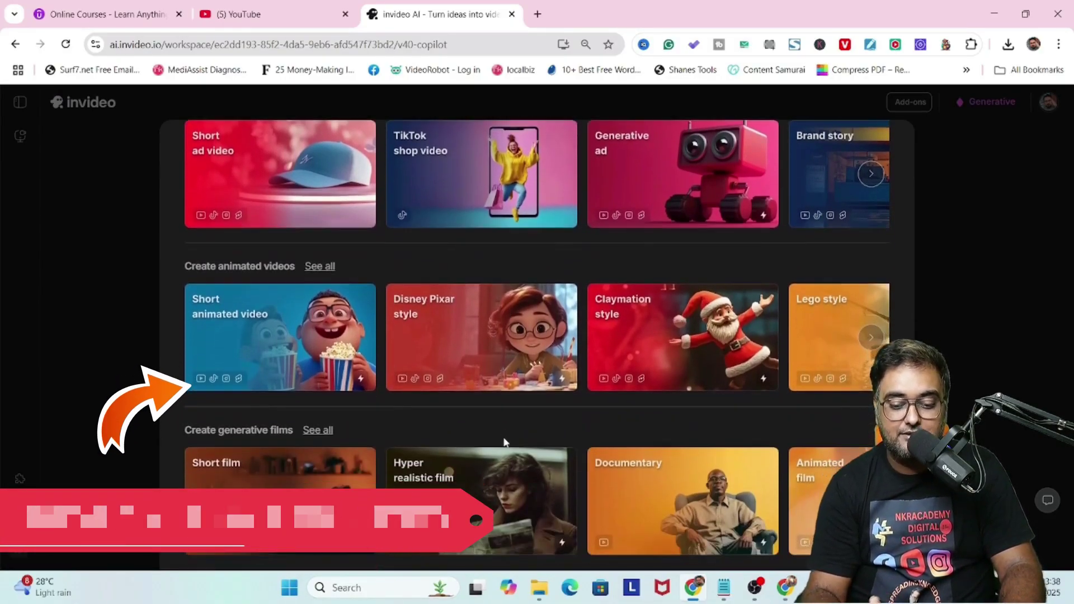
- Open the Short animated video template with topic 'How Dinosours Was Eradicated From The World'
left_click(285, 338)
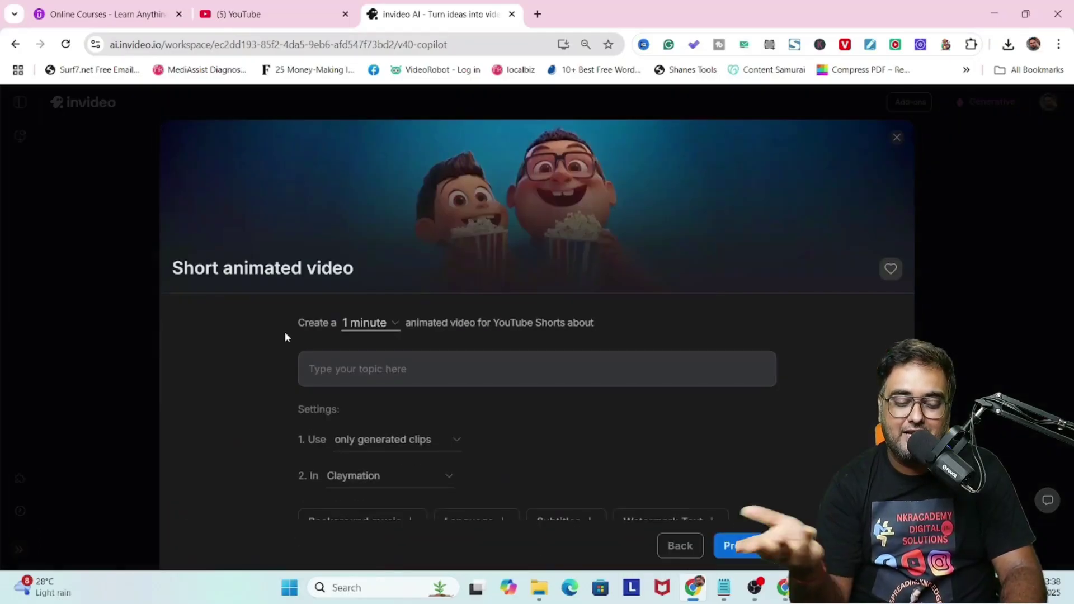
left_click(368, 369)
type("How Dinosours Was")
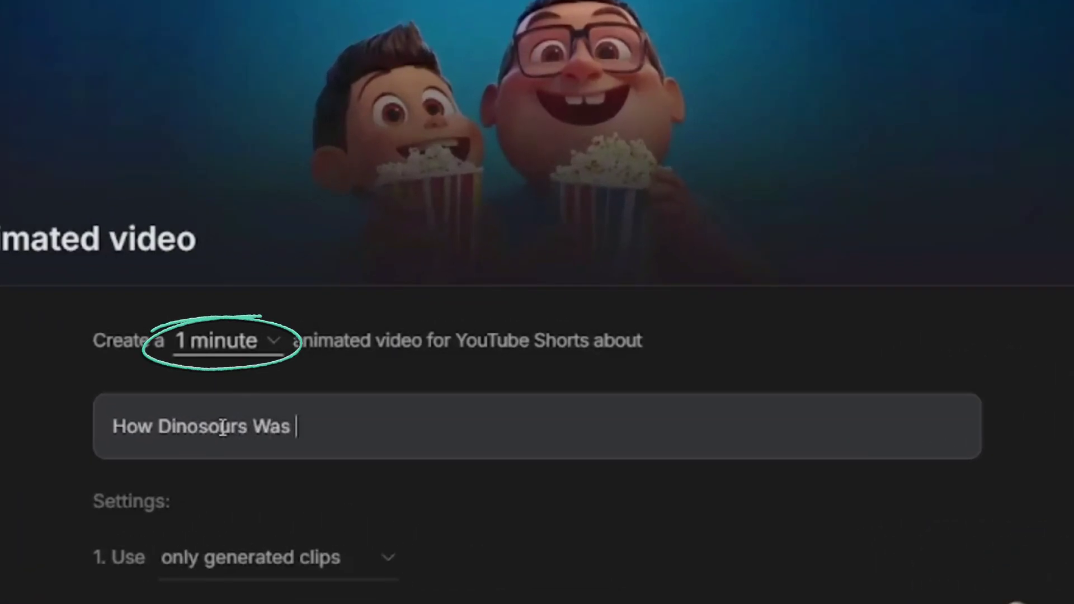
type(" Er")
type("adicated")
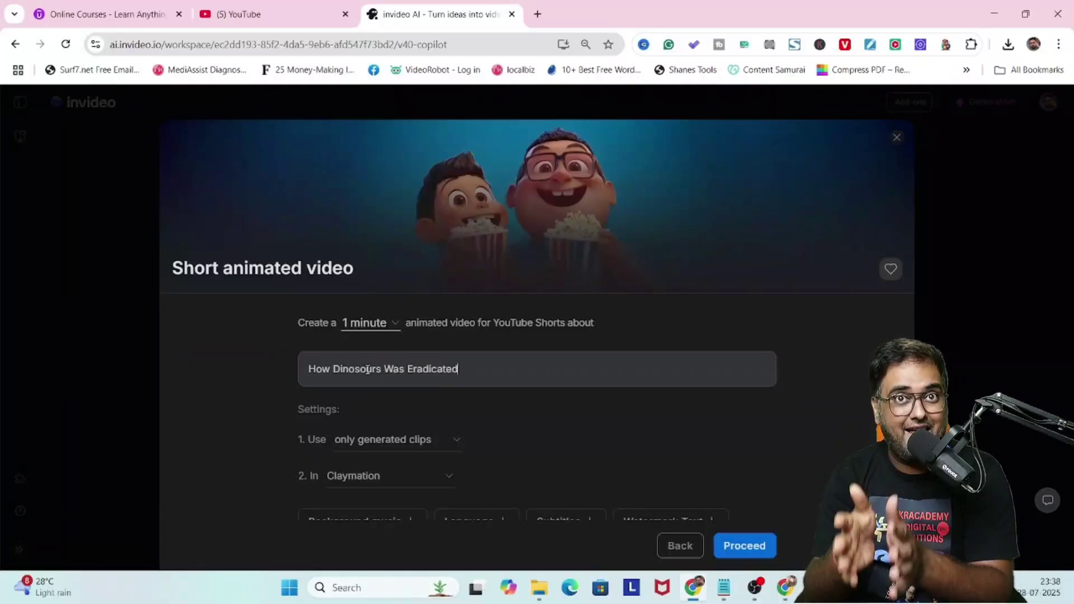
type(" From The World W")
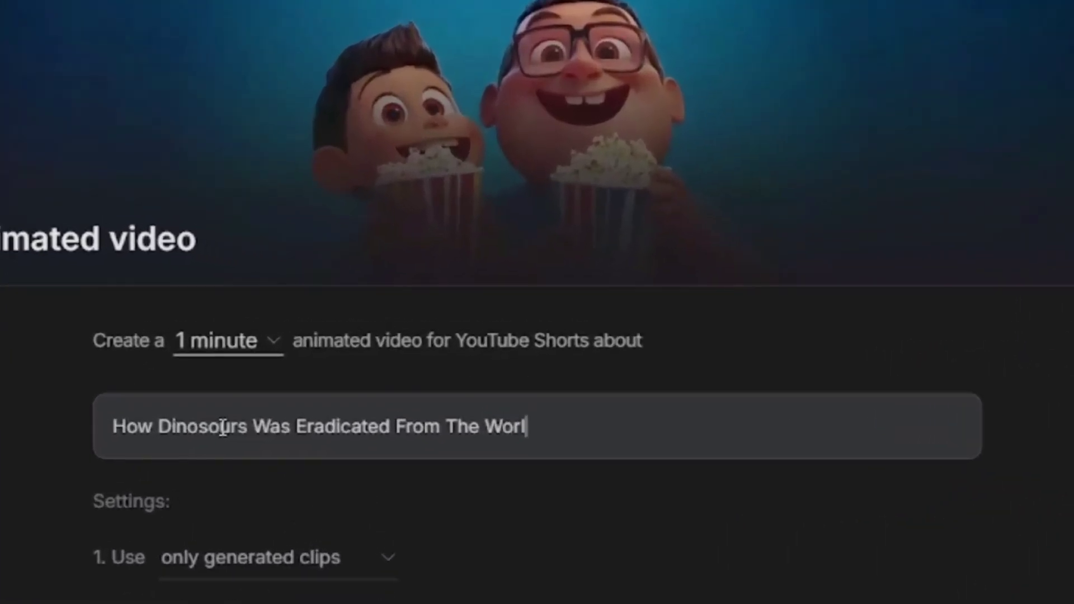
key("BackSpace")
key("BackSpace")
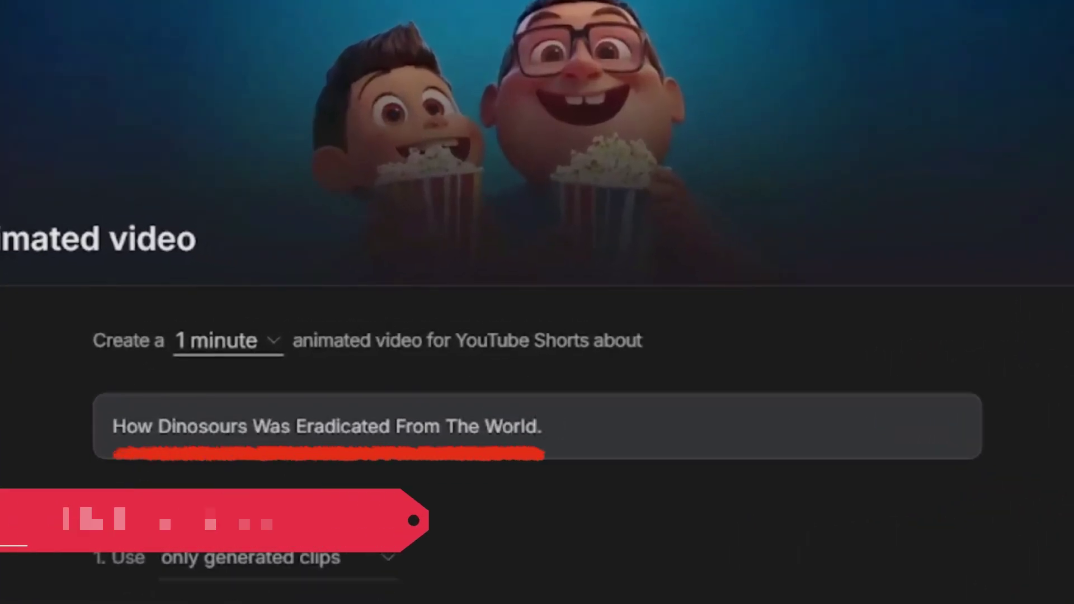
left_click(252, 557)
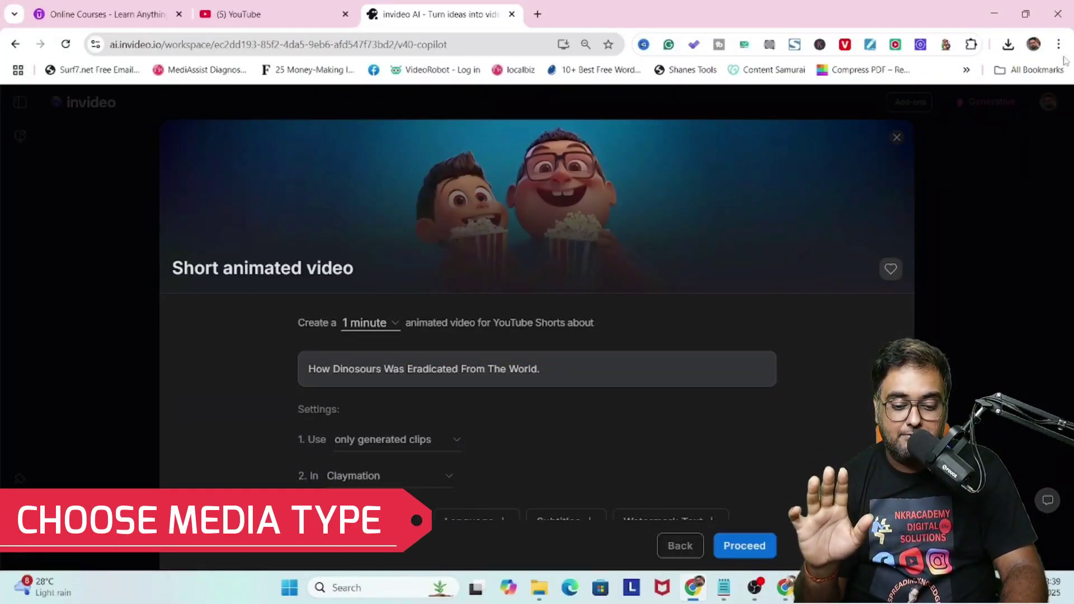
- Zoom the page to 90% and add background music and English language settings
left_click(1058, 44)
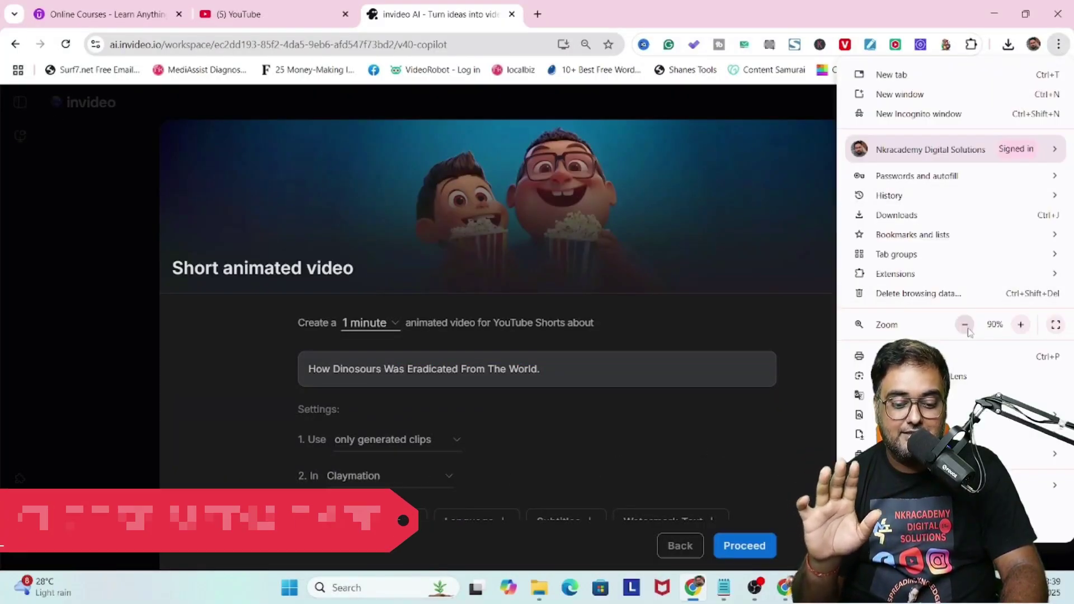
left_click(961, 321)
left_click(416, 478)
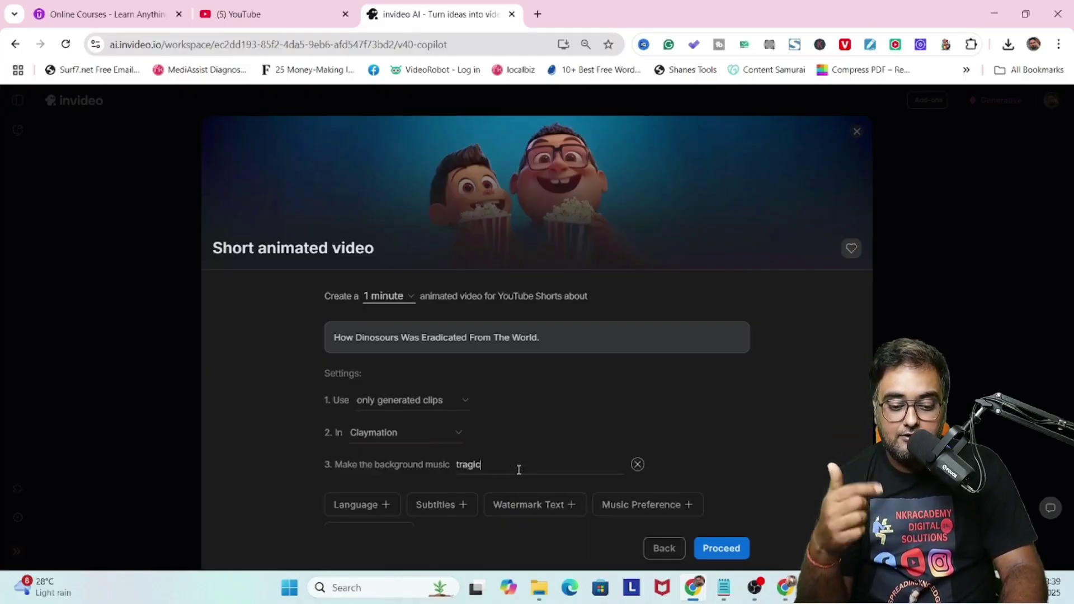
left_click(438, 513)
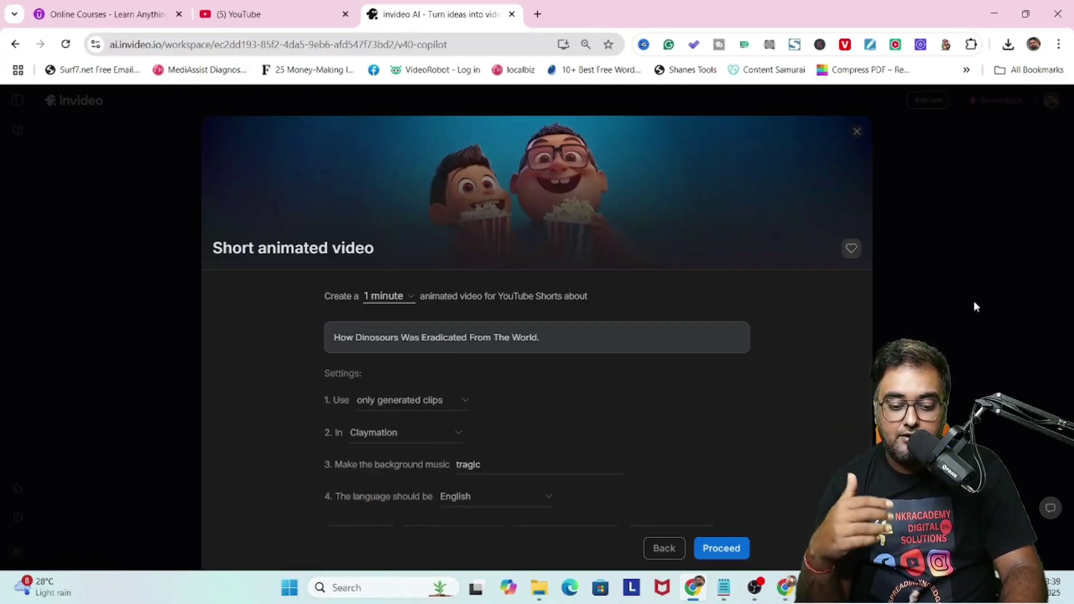
left_click(1059, 44)
left_click(964, 325)
- Add subtitles set to 'Add bold subtitles with popping effect'
left_click(421, 560)
left_click(420, 499)
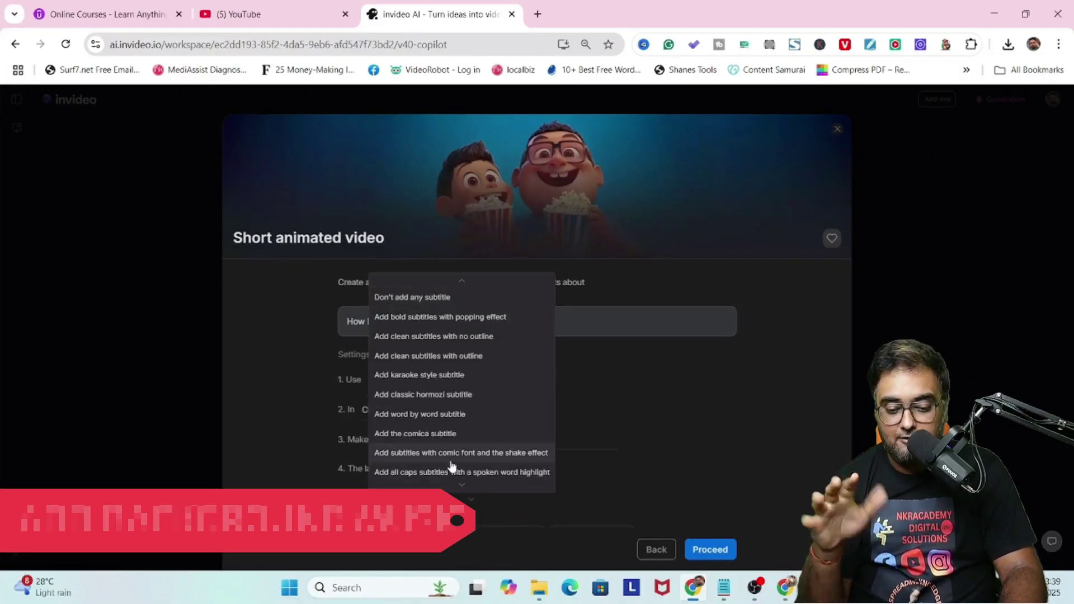
left_click(440, 316)
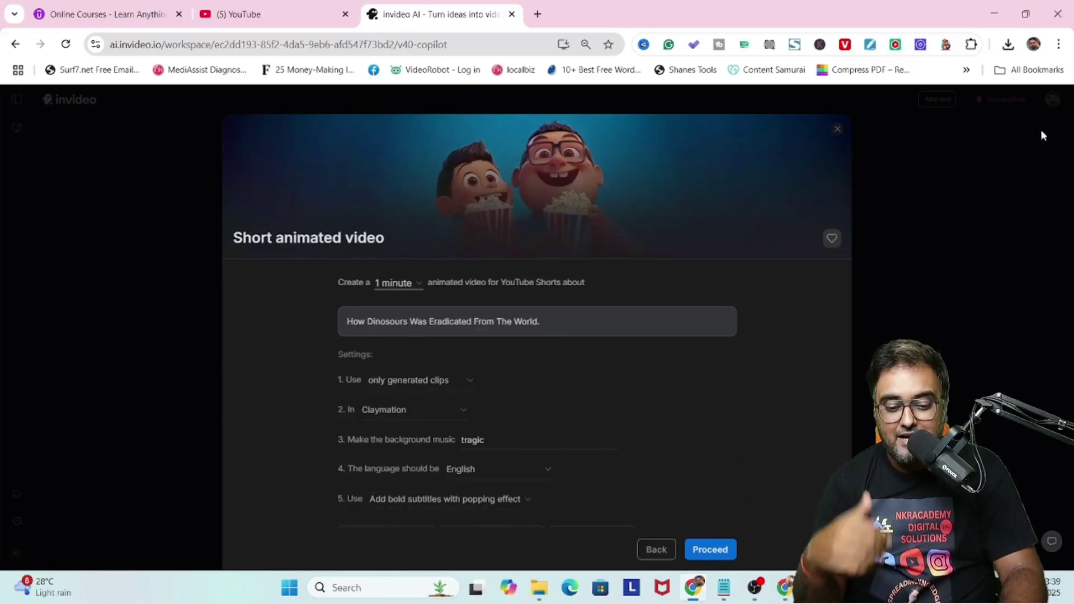
left_click(1058, 45)
left_click(964, 324)
- Add a male narrator with the clear American voice
left_click(617, 486)
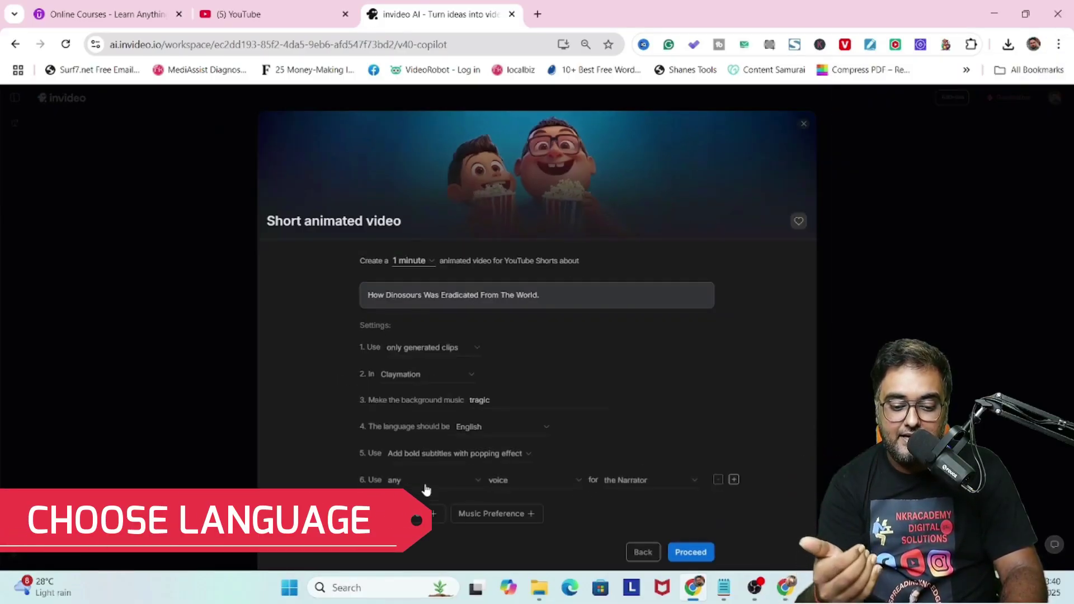
left_click(427, 490)
left_click(415, 518)
left_click(510, 492)
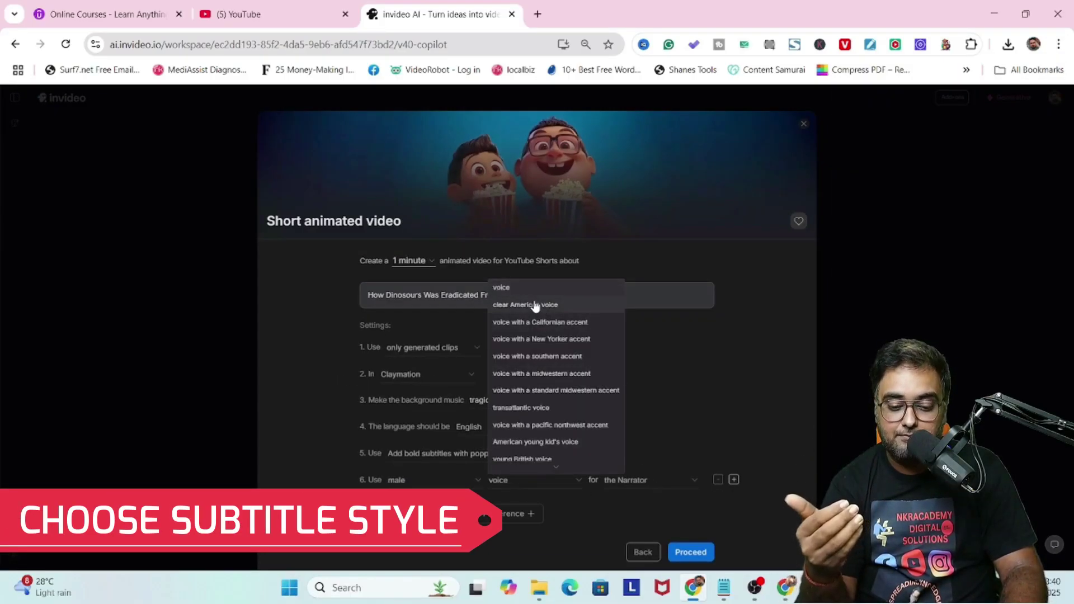
left_click(534, 305)
- Turn the settings into a prompt and submit it for generation
left_click(690, 552)
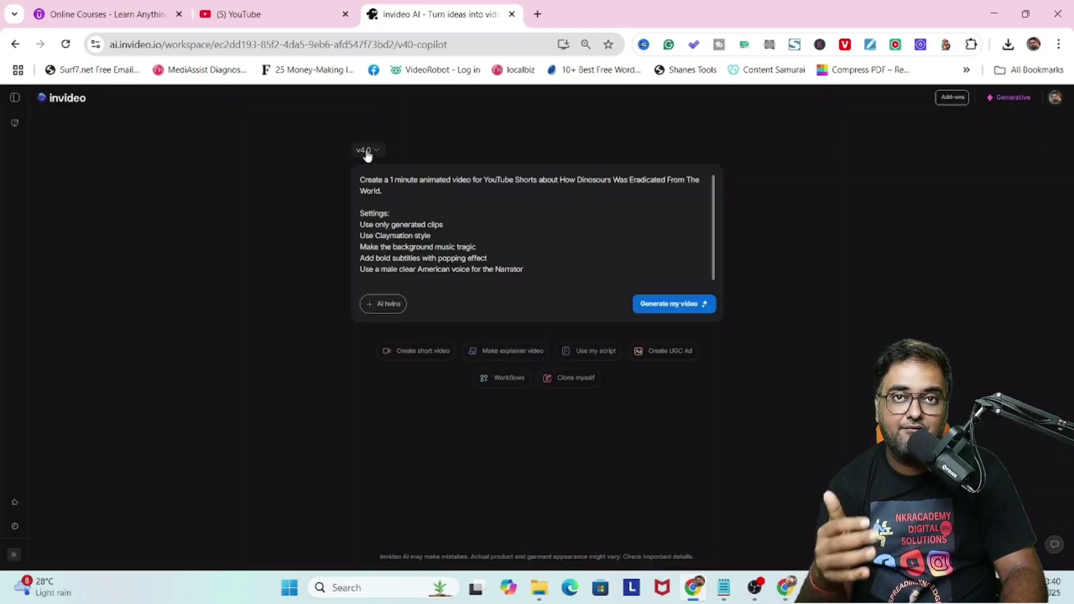
left_click_drag(525, 270, 351, 180)
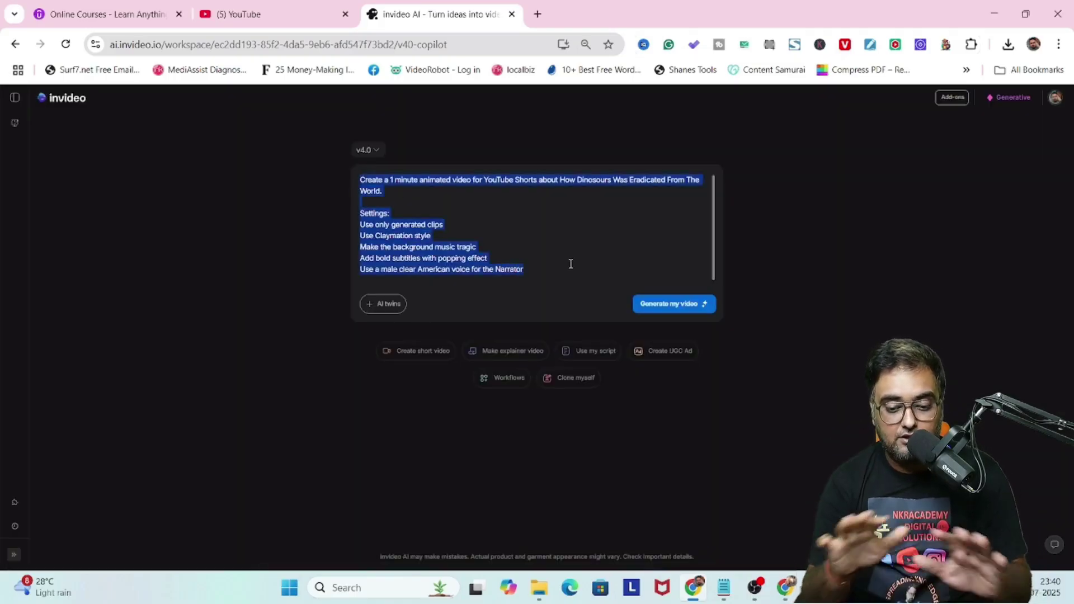
left_click(679, 307)
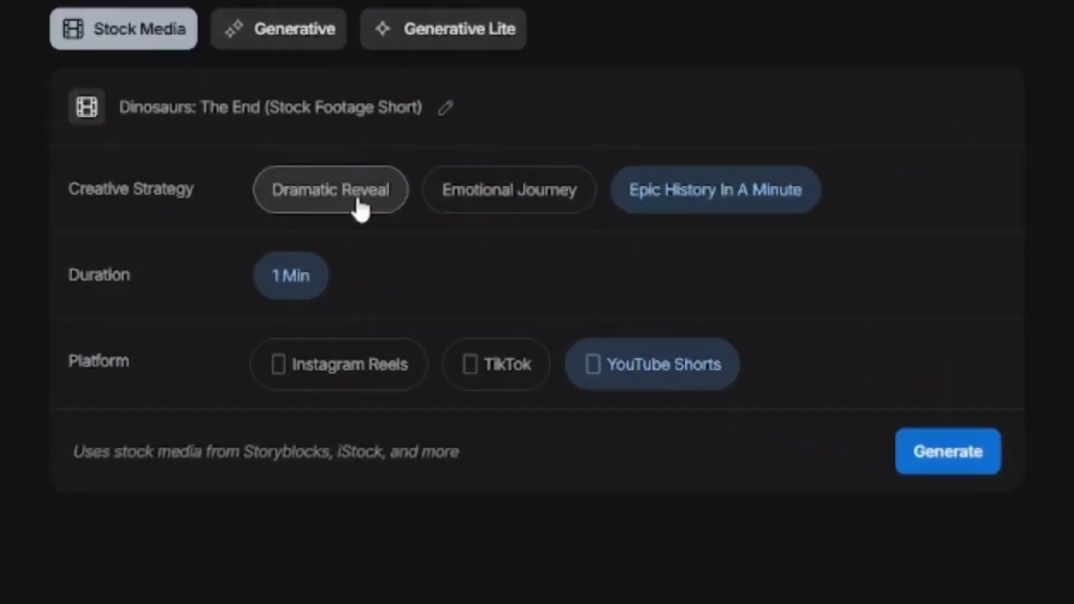
- Choose the Epic History In A Minute strategy and keep YouTube Shorts as platform
left_click(360, 209)
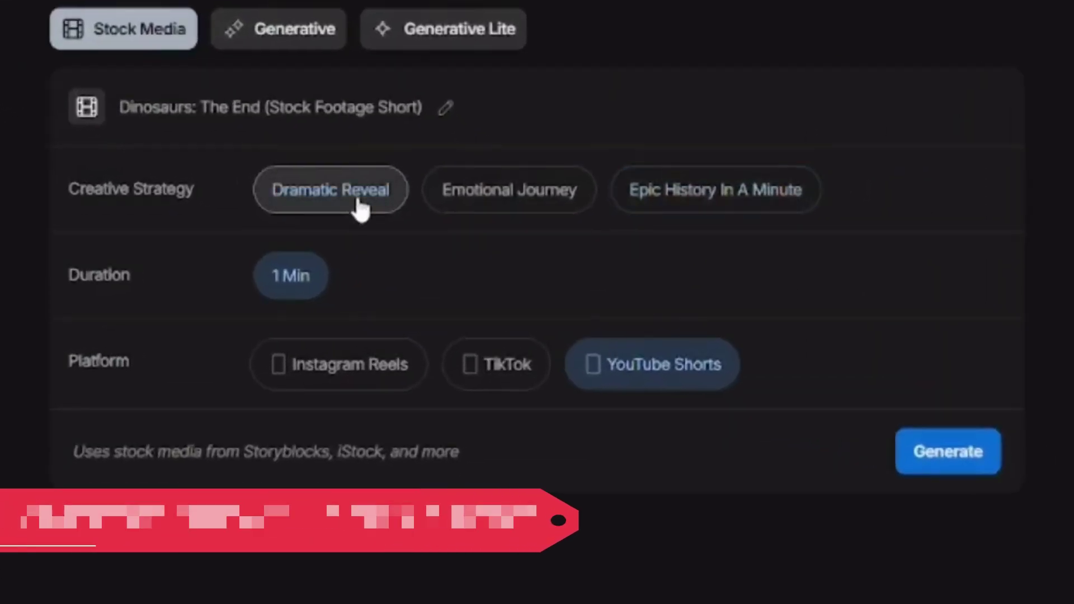
left_click(504, 203)
left_click(717, 207)
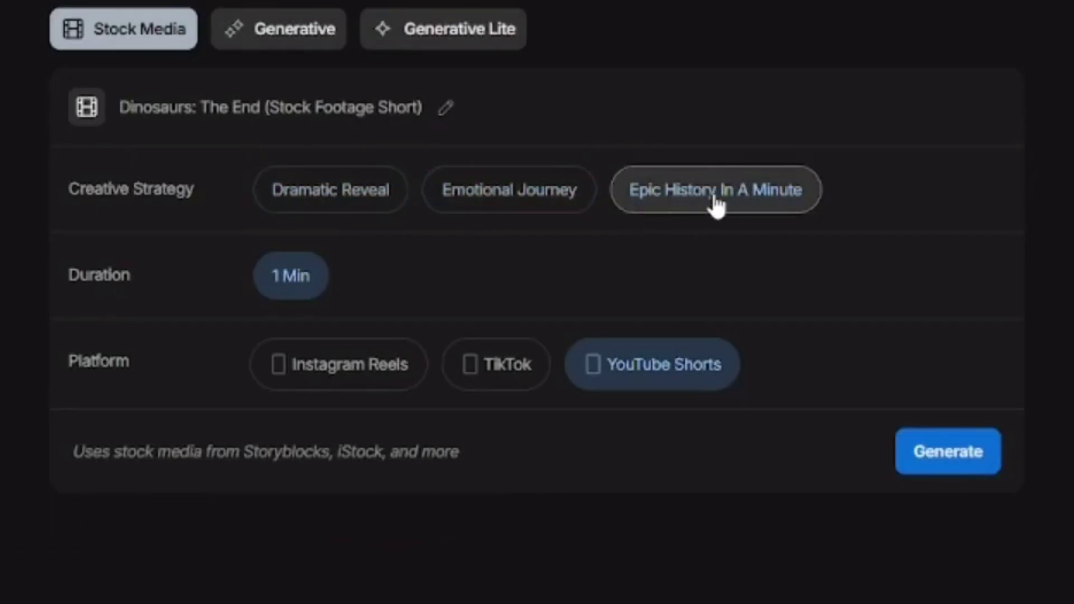
left_click(335, 374)
left_click(498, 363)
left_click(646, 366)
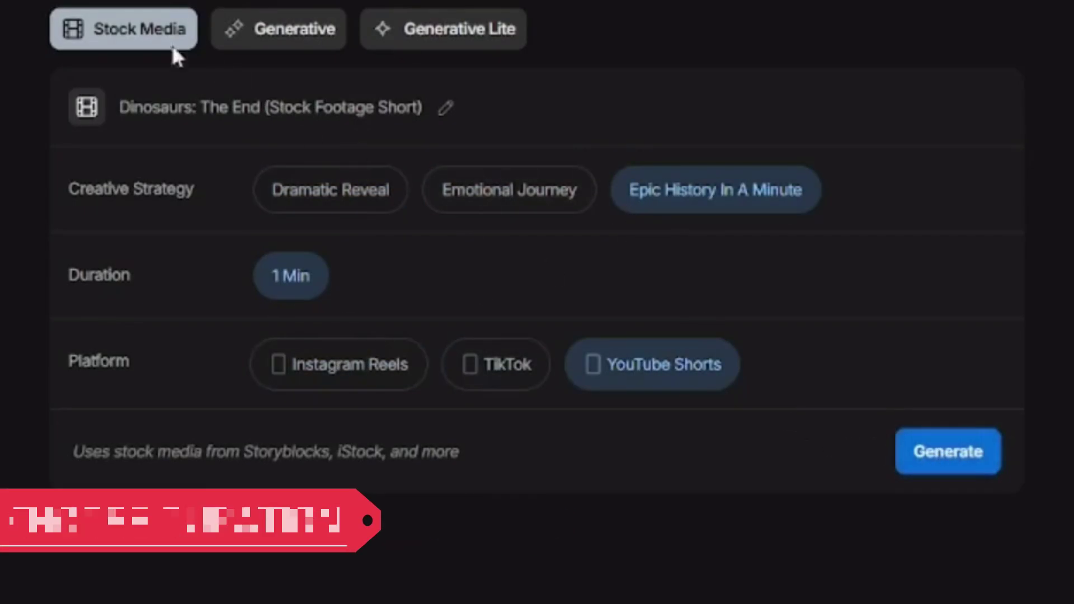
- Switch to AI-generated visuals and generate the claymation Short
left_click(285, 51)
left_click(436, 45)
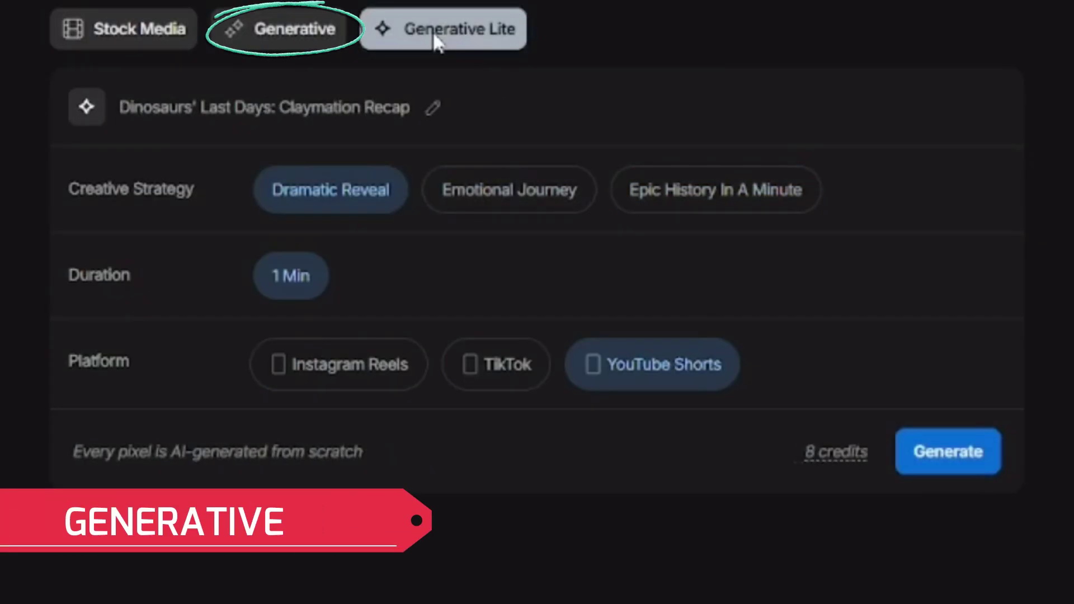
left_click(949, 463)
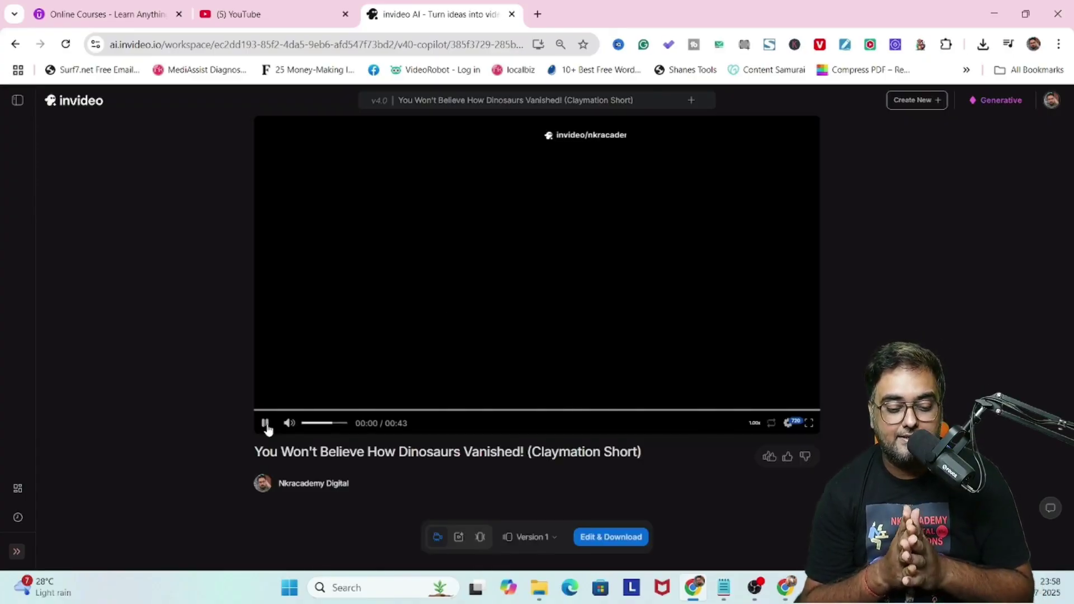
- Play the 43-second dinosaur Claymation Short through to its 0:43 end
left_click(266, 423)
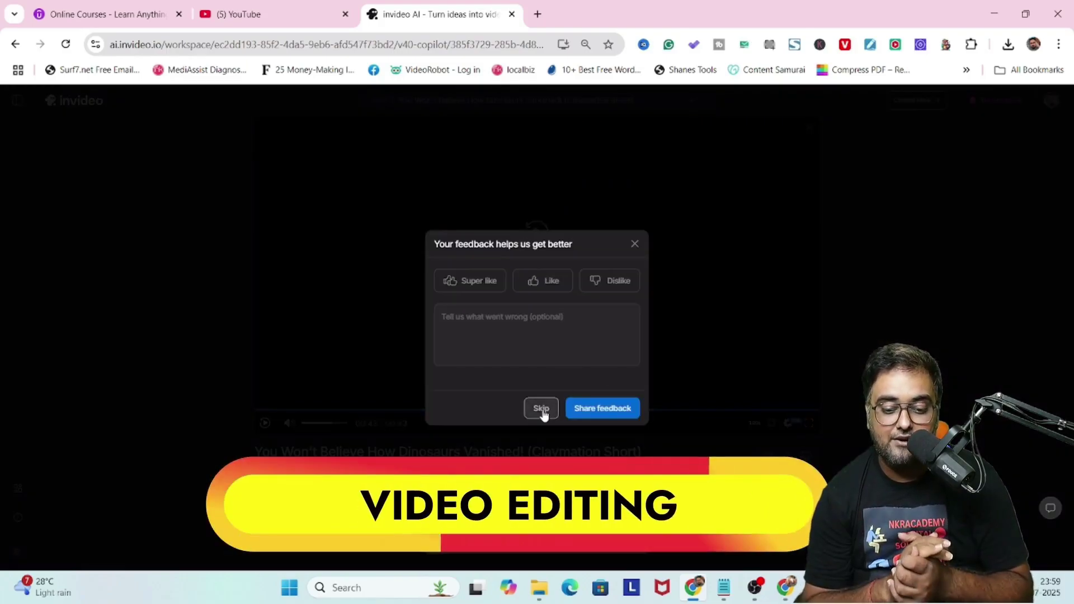
- Skip the feedback request and open the dinosaur video's media editor to review its clips and script
left_click(542, 409)
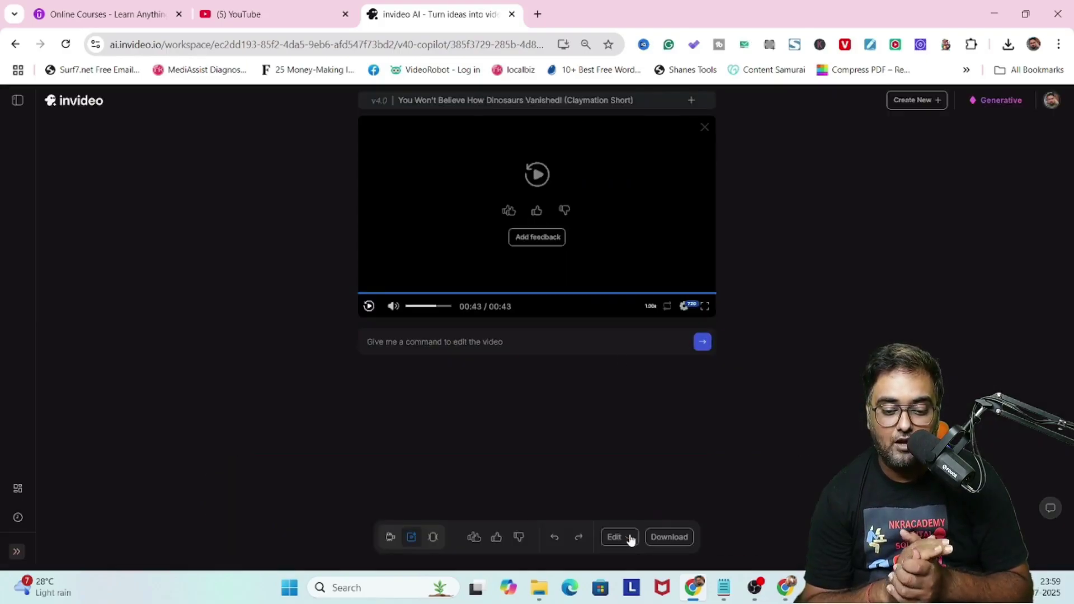
left_click(617, 537)
left_click(619, 433)
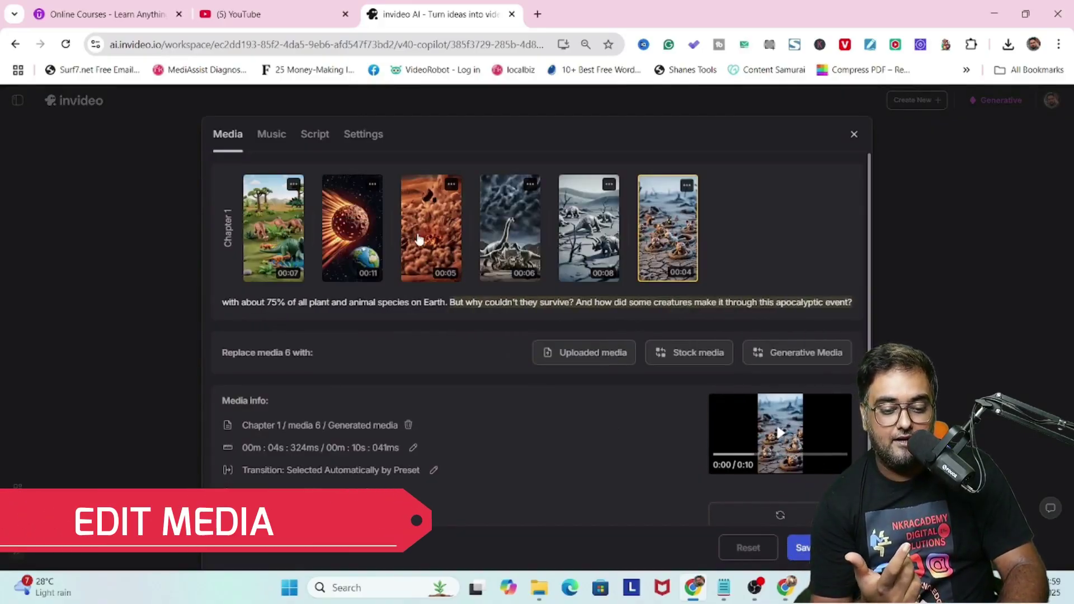
left_click(440, 241)
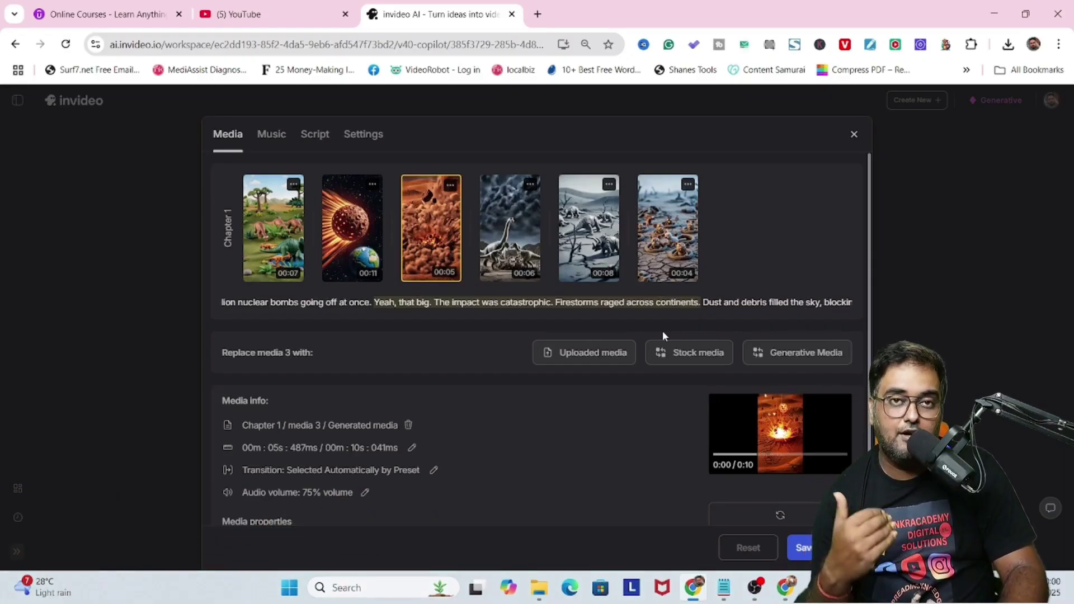
left_click(319, 141)
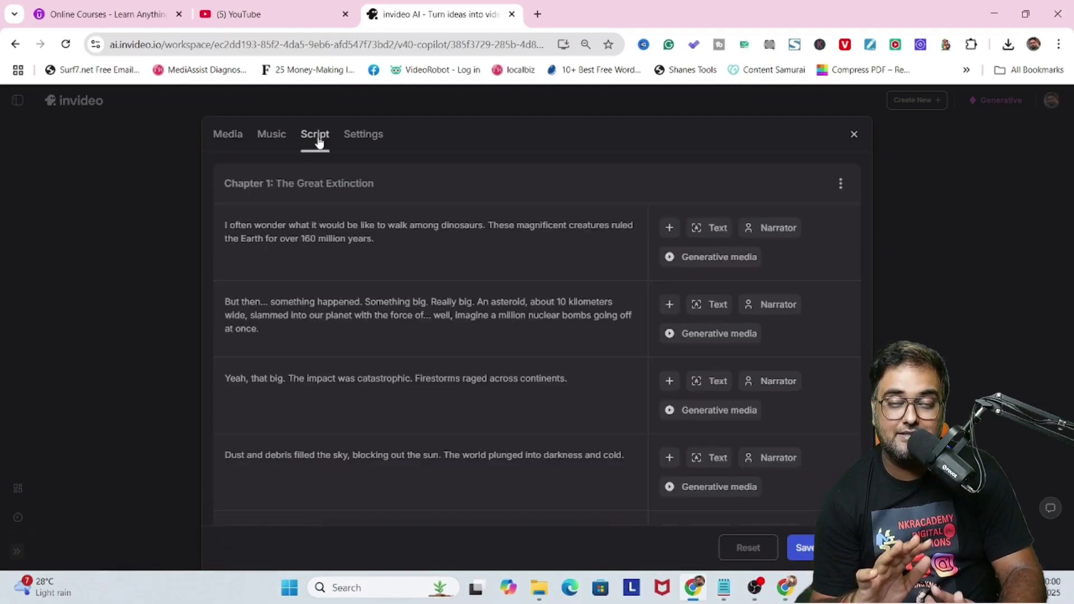
- Switch the subtitle preset from One Word to Bold Popping and save the settings
left_click(362, 140)
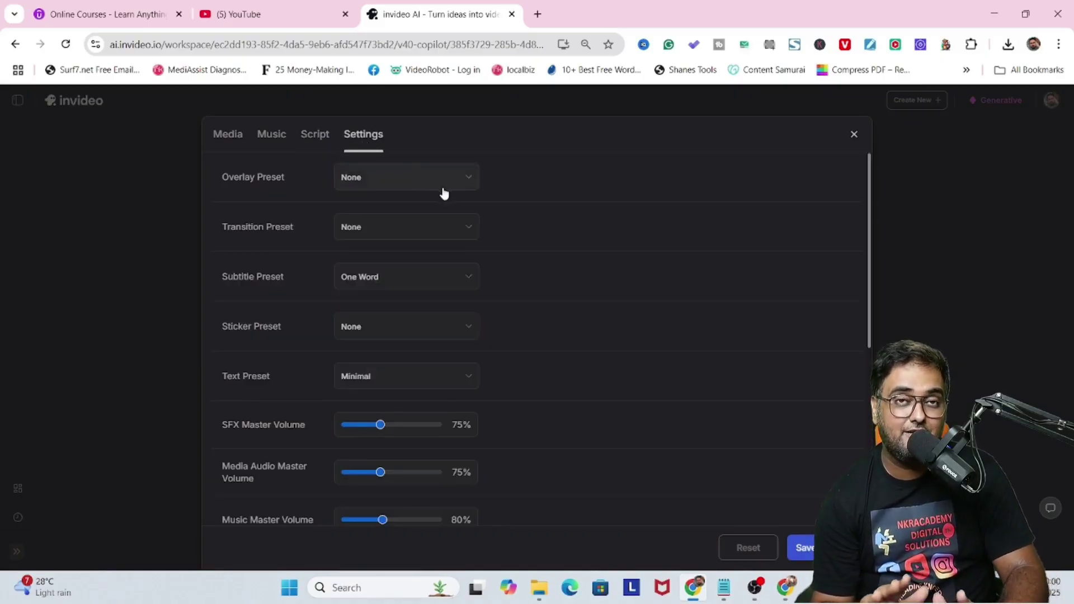
left_click(466, 283)
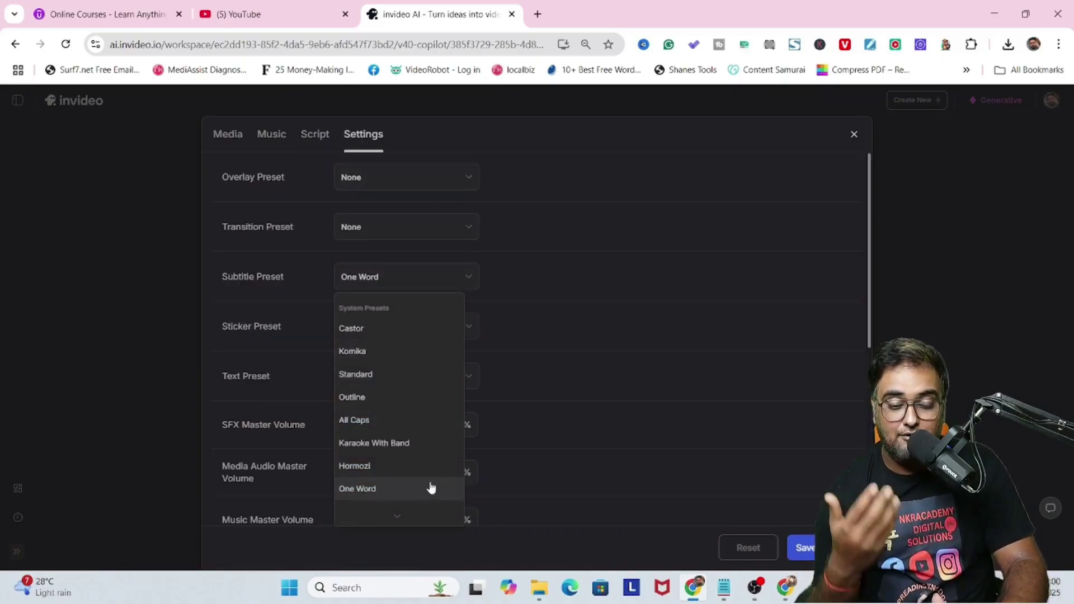
mouse_move(397, 518)
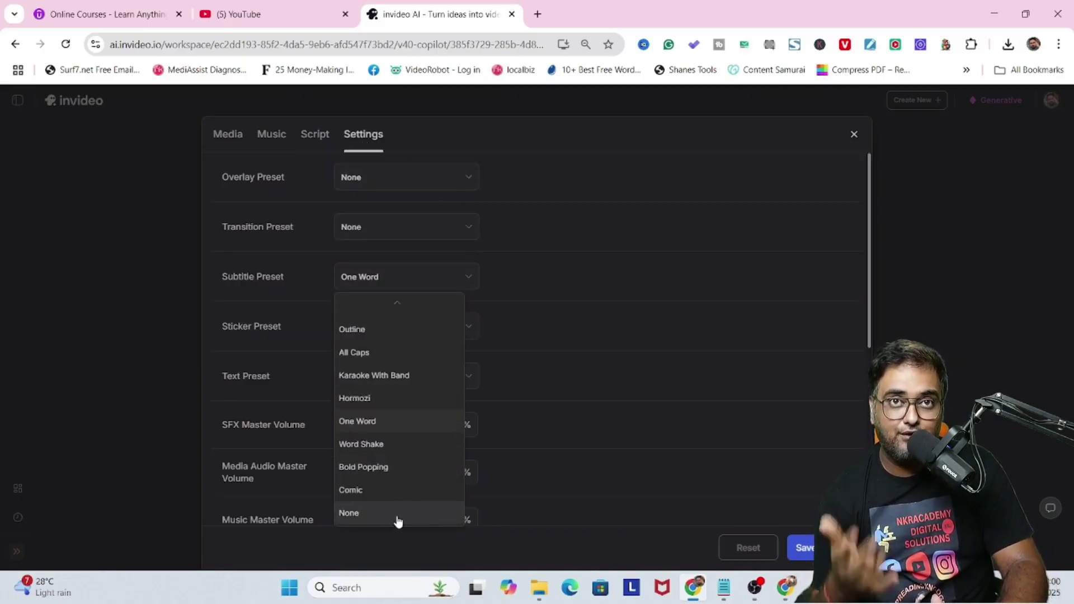
left_click(389, 470)
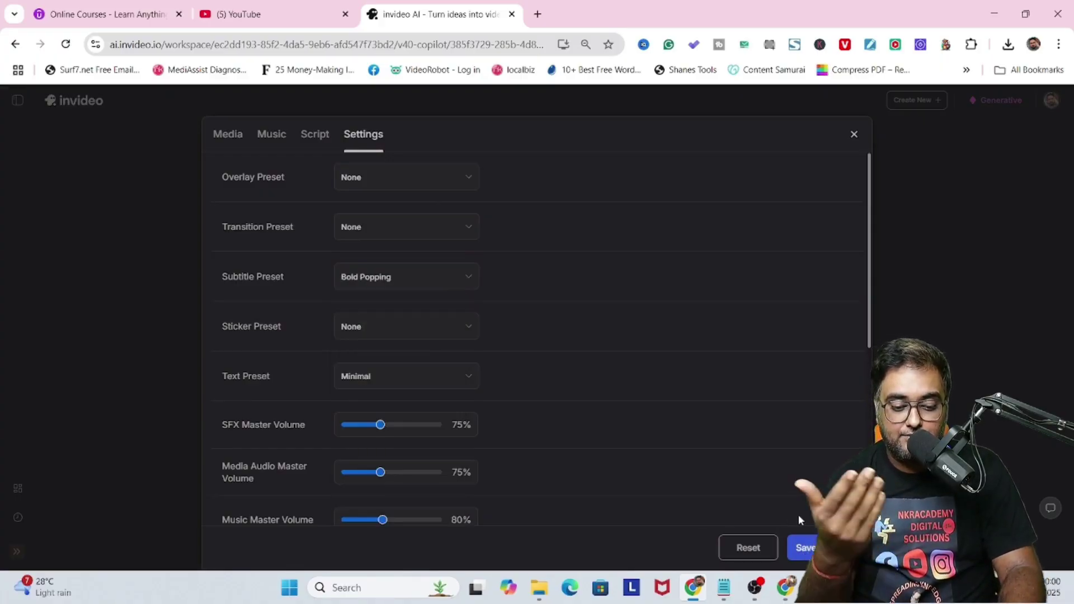
left_click(802, 547)
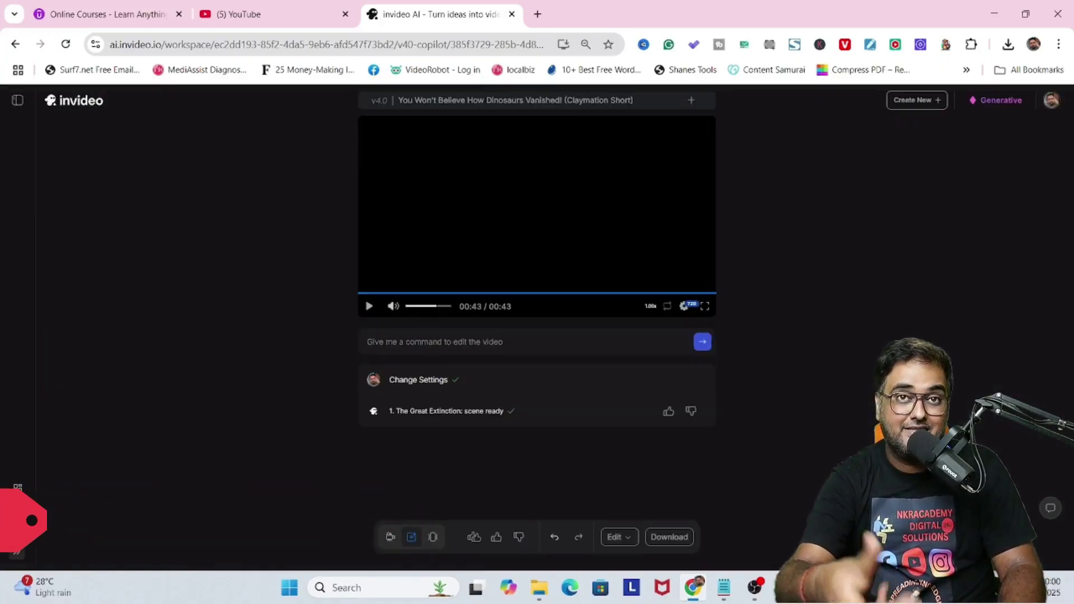
- Replay and pause the updated dinosaur video to check its bold subtitles, then begin an edit request
left_click(369, 308)
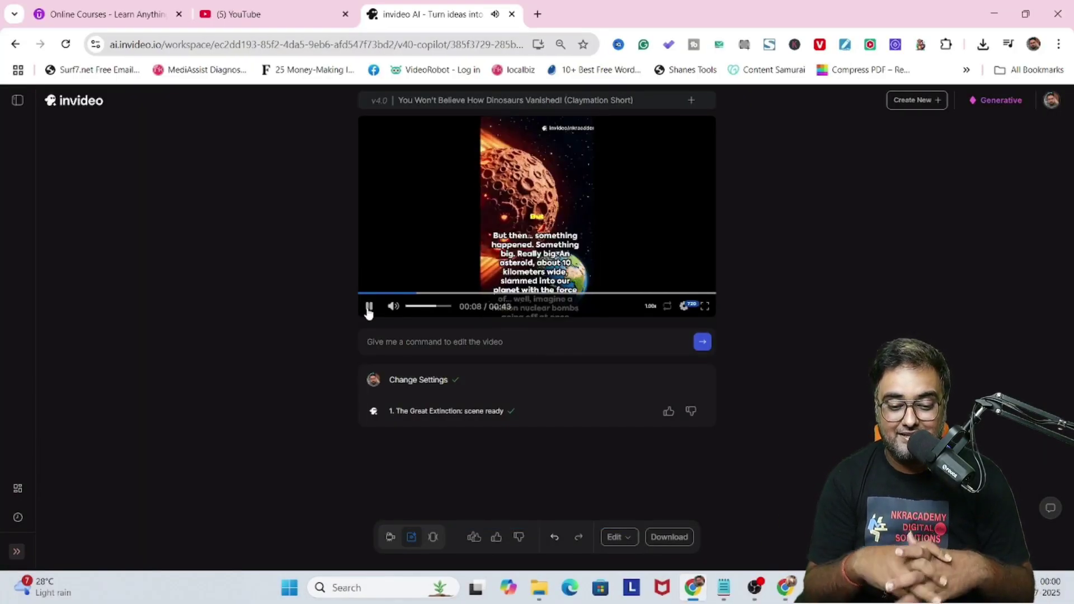
left_click(369, 307)
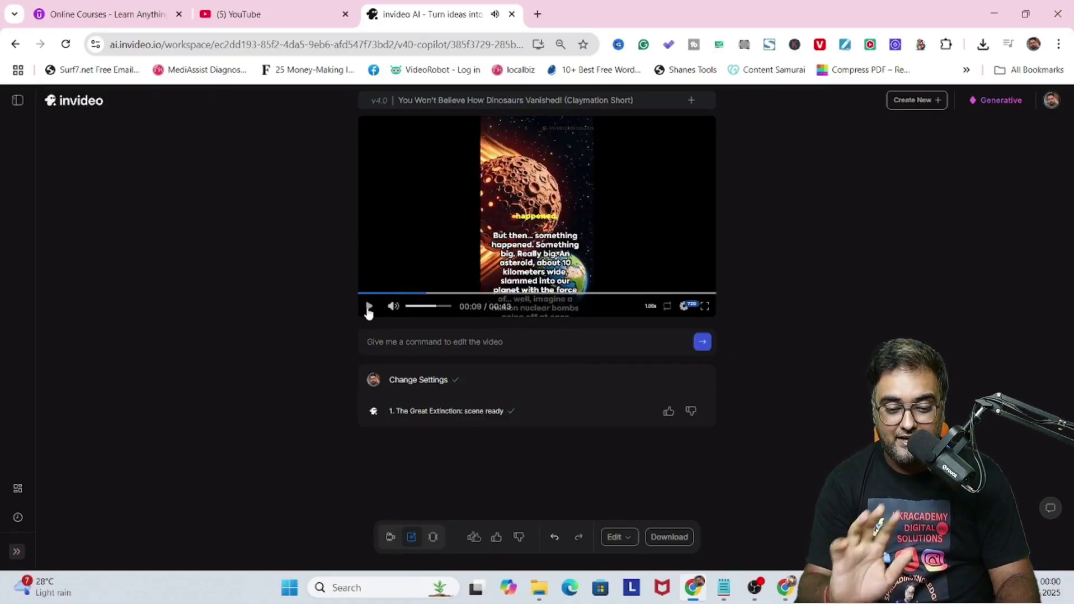
left_click(493, 346)
- Request 'add zoom transition between each scene' and preview the updated dinosaur Short
type("add zoom transition between each")
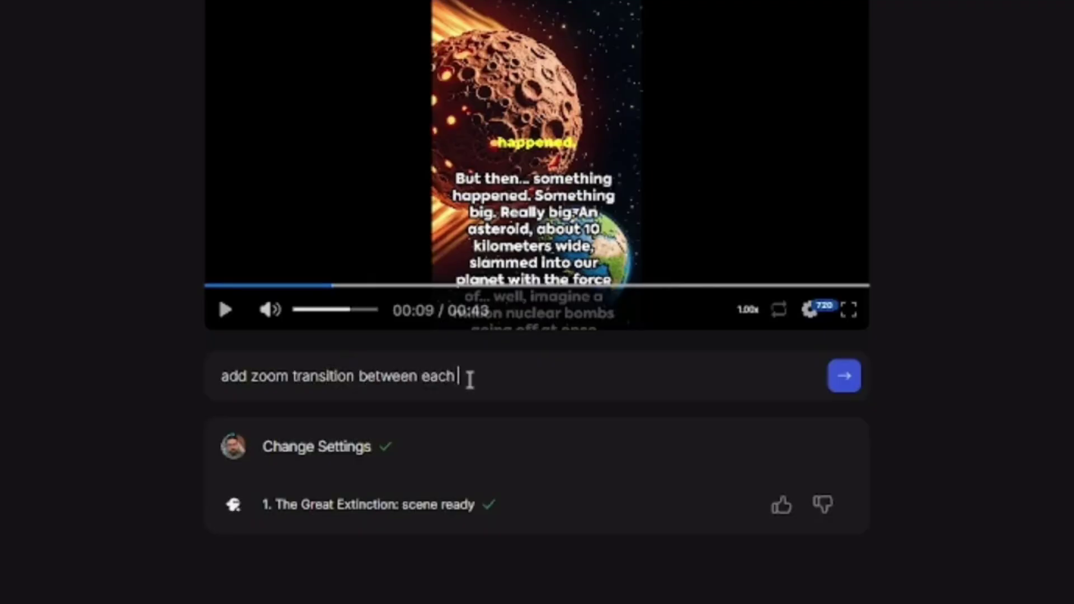
type(" scene")
left_click(851, 388)
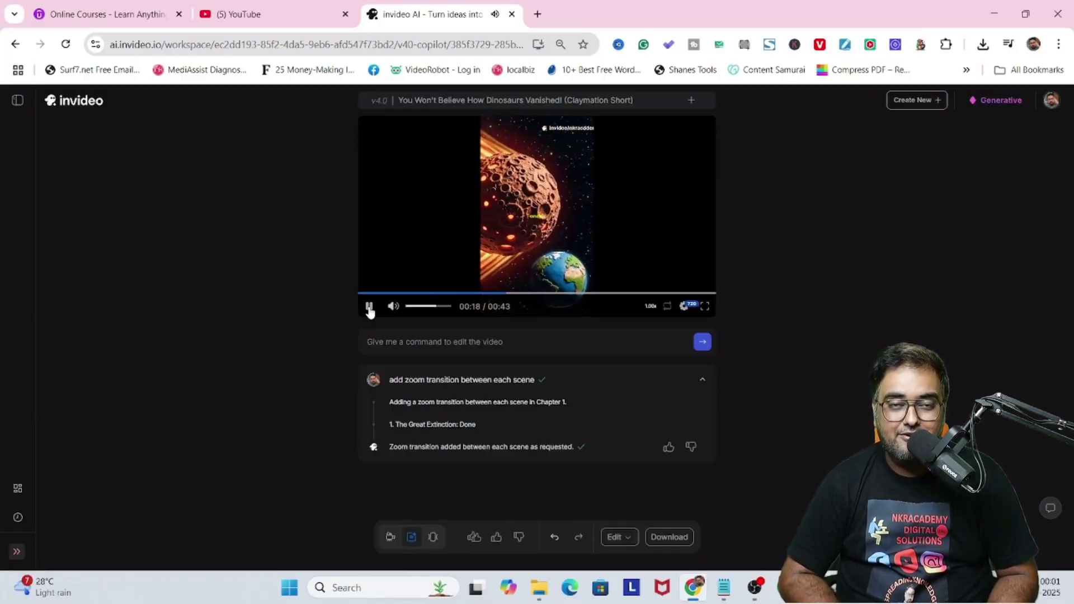
left_click(369, 306)
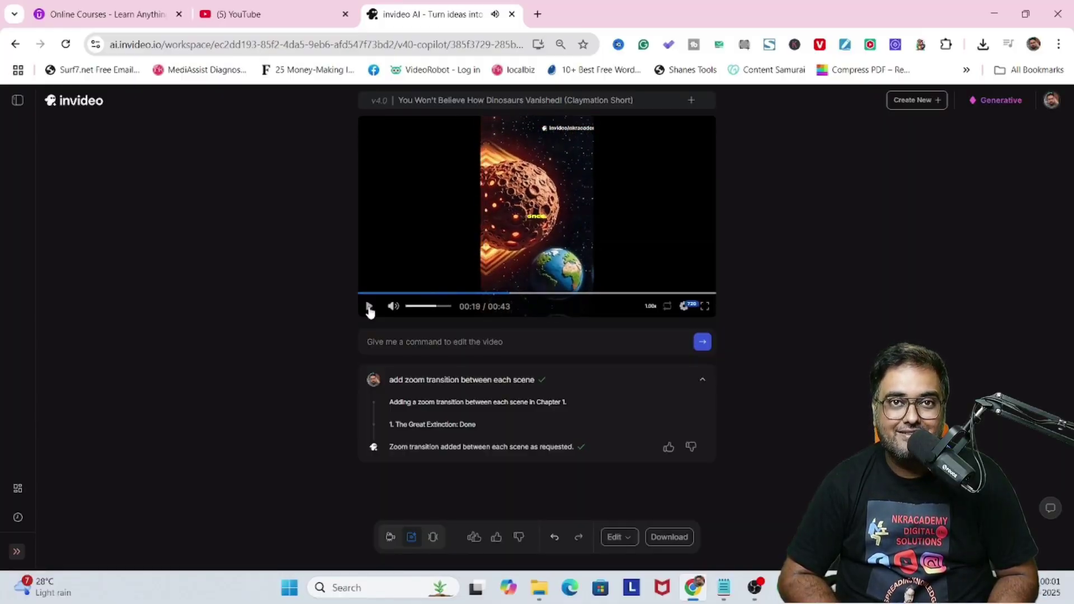
- Download the dinosaur Short at 1080p with no watermarks or branding and open Extinction Of Dinosors.mp4
left_click(668, 538)
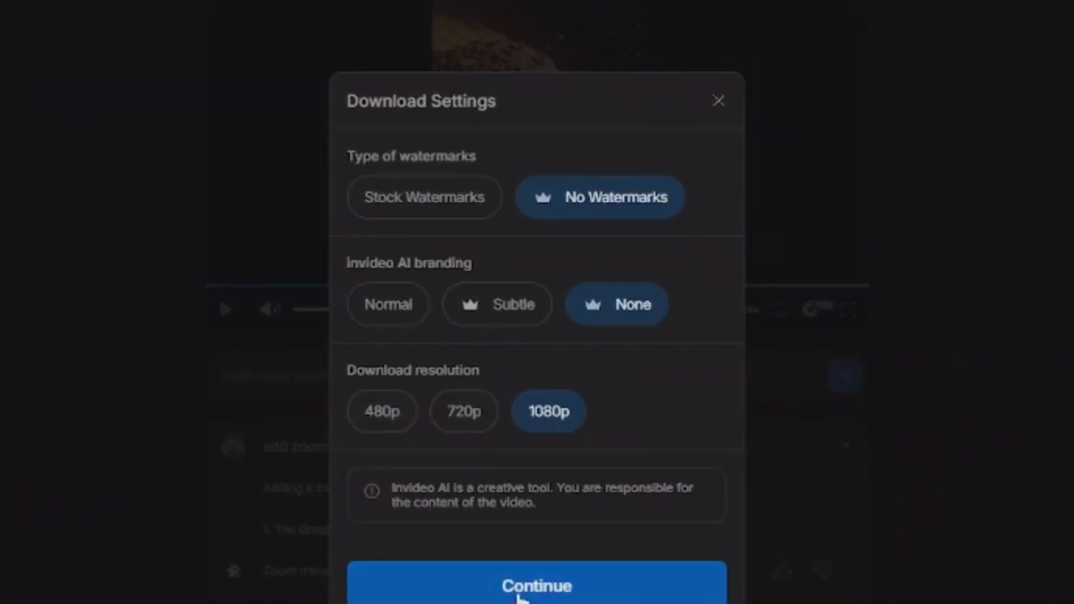
left_click(551, 594)
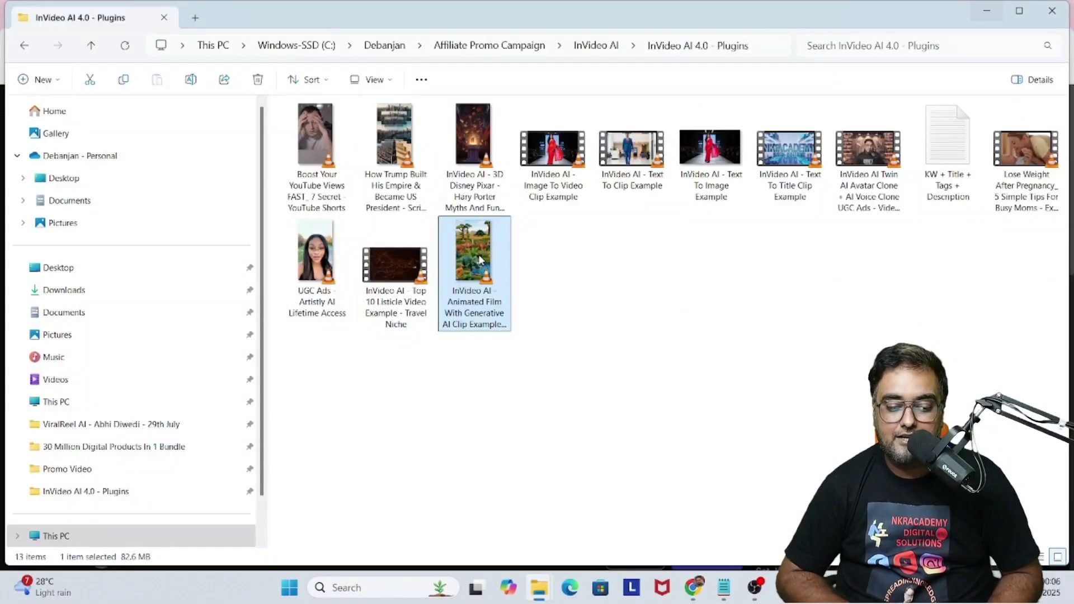
double_click(478, 253)
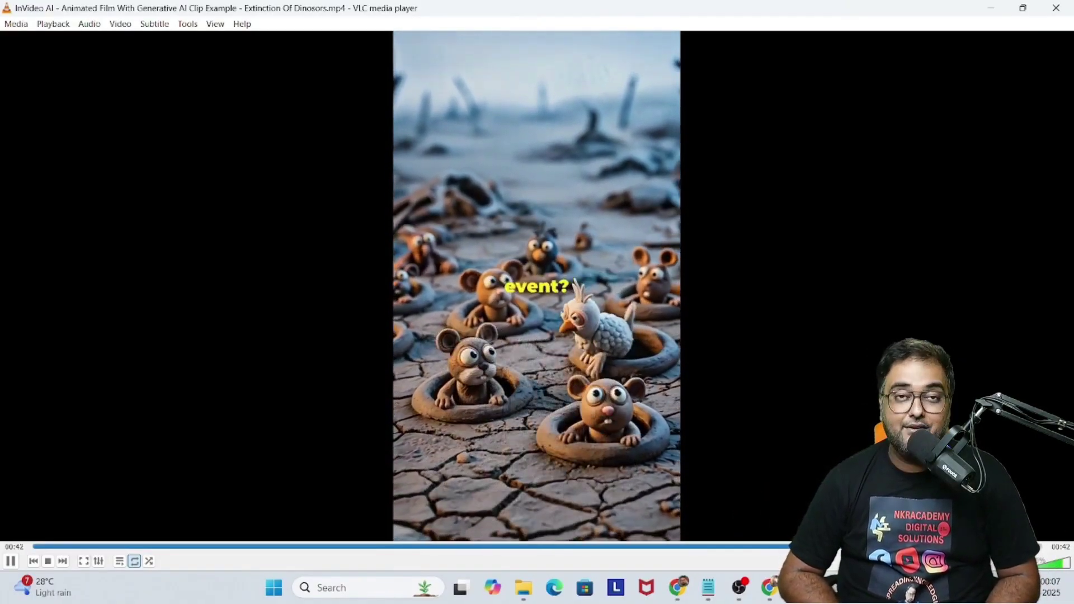
- Close VLC and start the Amazon link to video workflow under Create UGC ads
left_click(1059, 8)
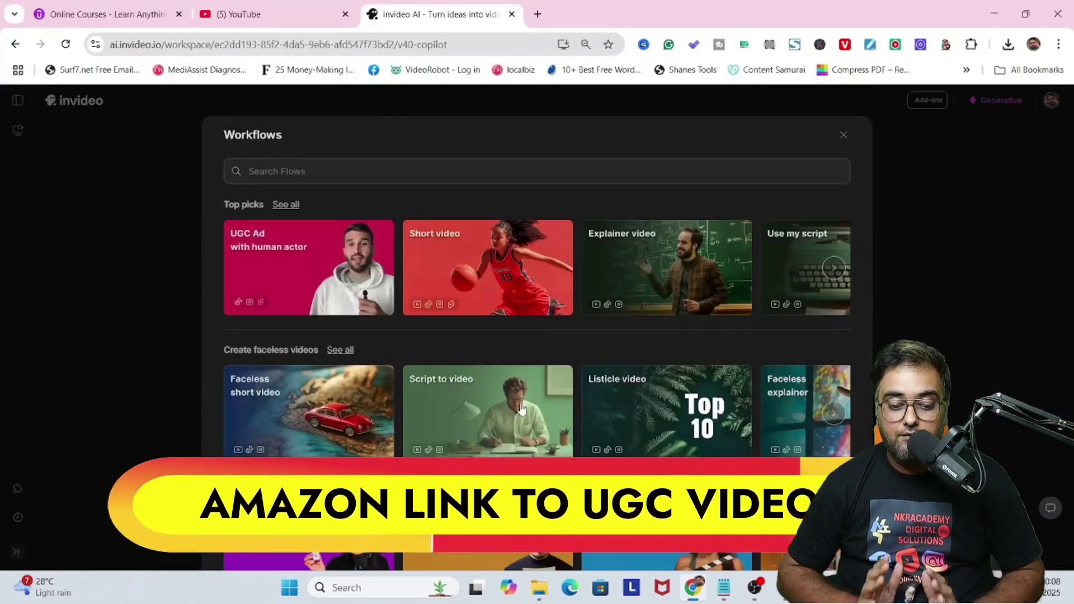
scroll(522, 409, "down", 1)
scroll(521, 409, "down", 3)
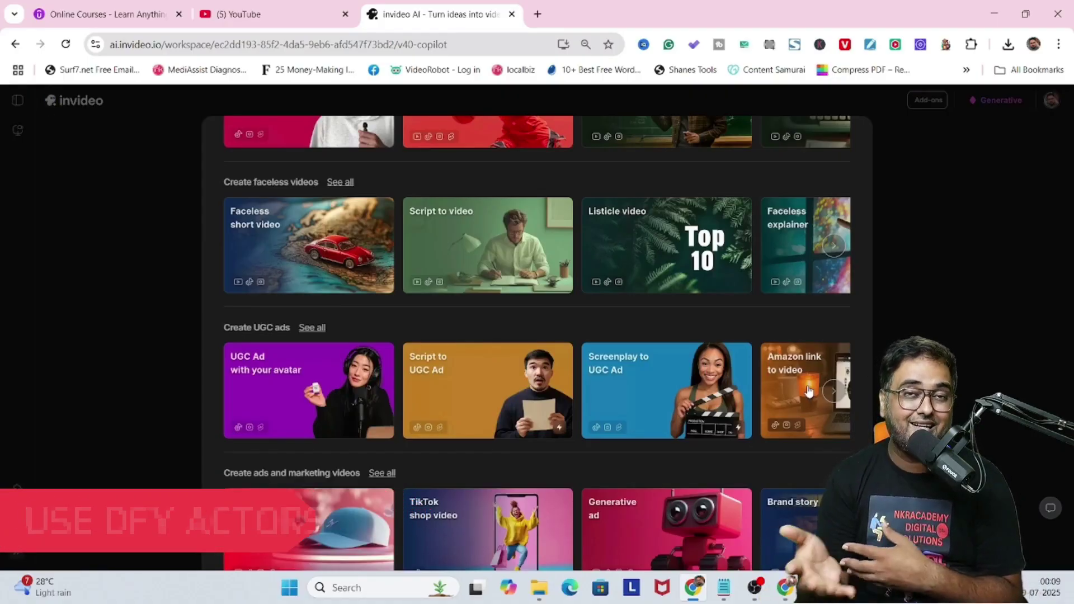
left_click(808, 392)
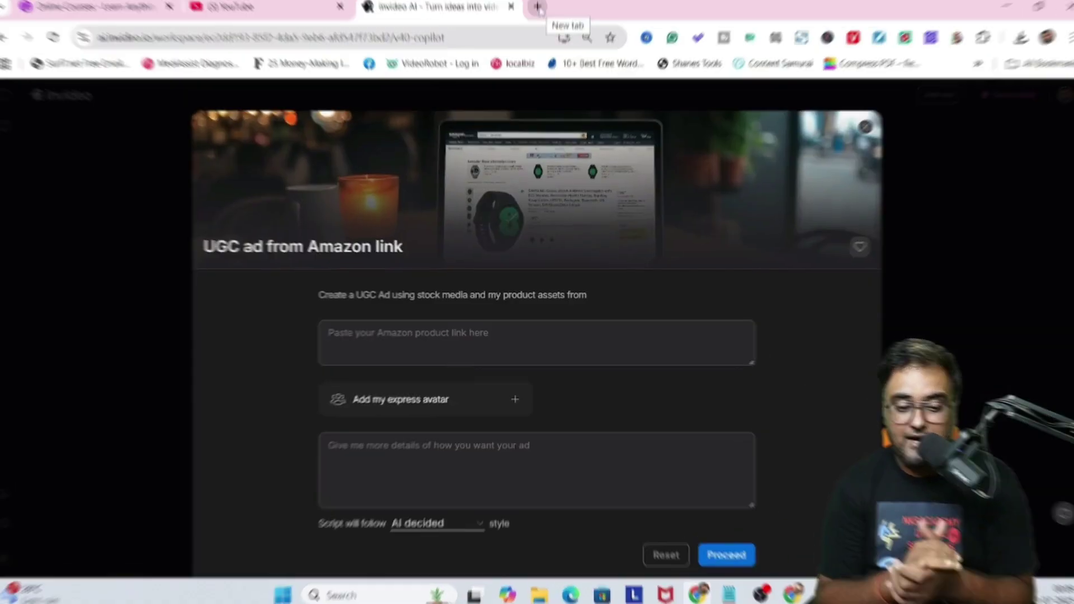
- Open amazon.in in a new tab and search for the blue yeti USB microphone
left_click(537, 6)
type("amazon.in")
key("Return")
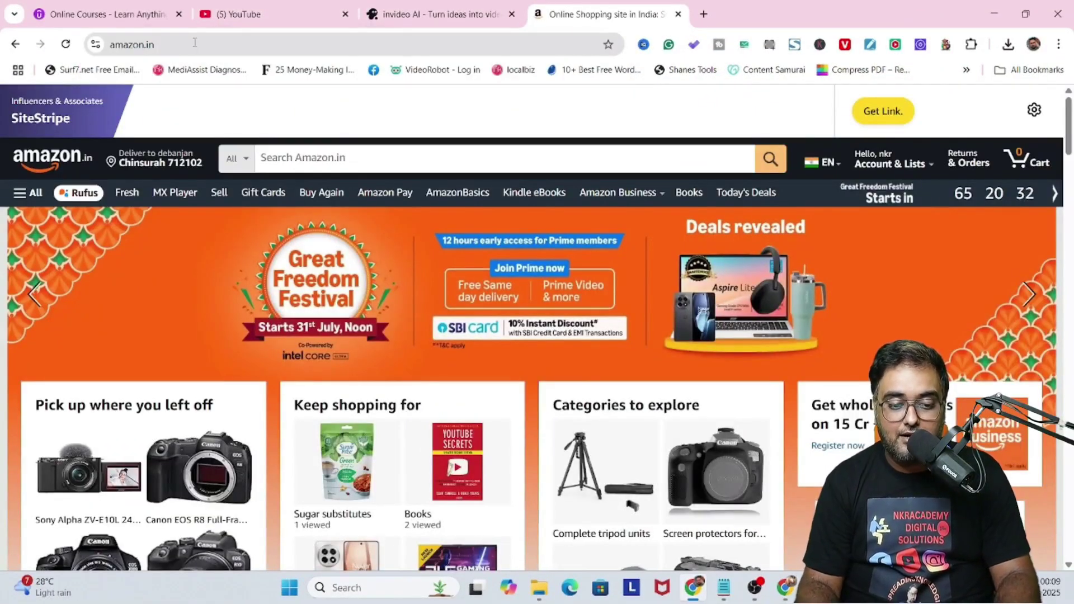
left_click(303, 158)
type("blue ")
type("yeti")
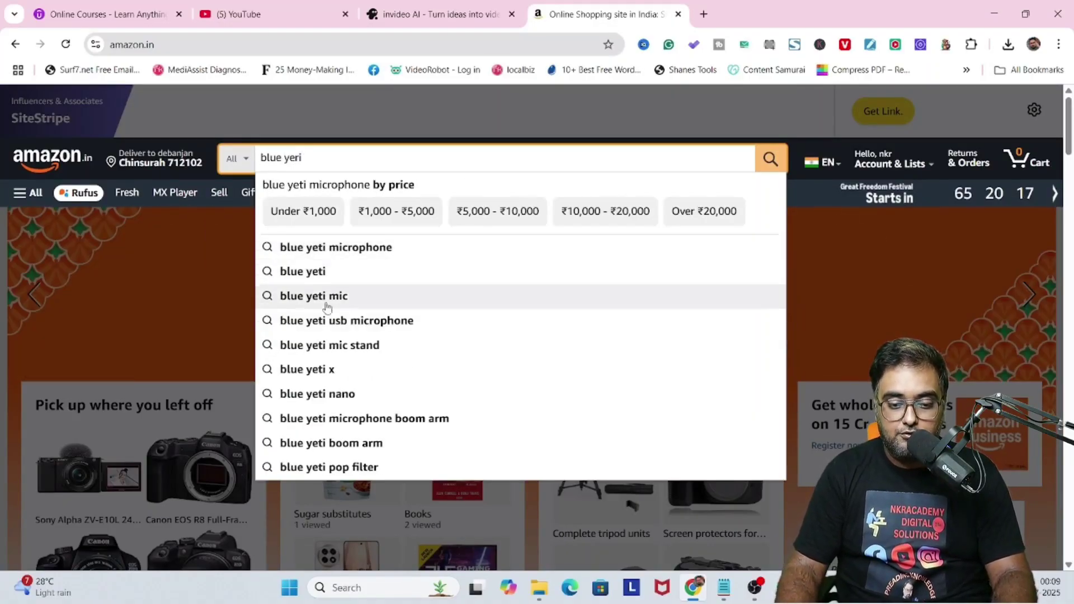
left_click(324, 320)
scroll(323, 327, "down", 10)
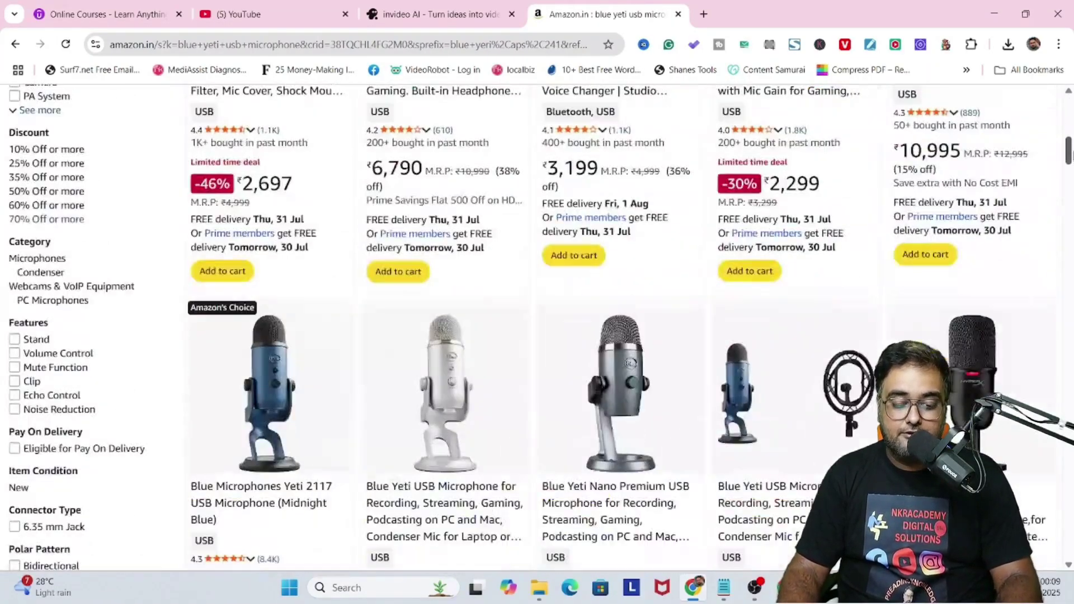
scroll(532, 328, "up", 1)
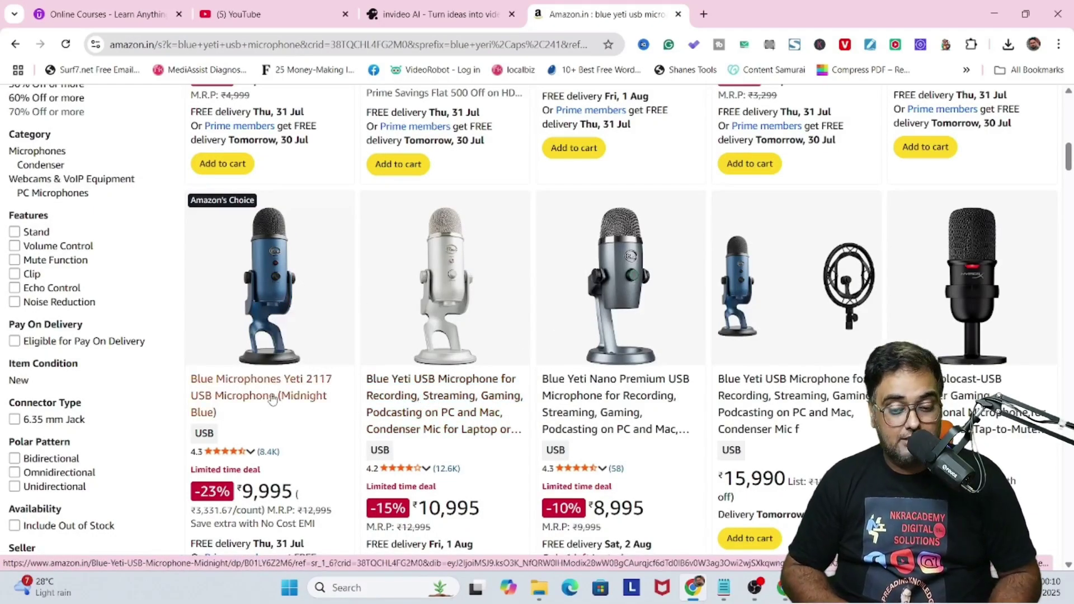
- Open the silver Blue Yeti listing and paste its link into invideo's product link field
left_click(442, 386)
left_click(434, 14)
left_click(446, 351)
key("ctrl+v")
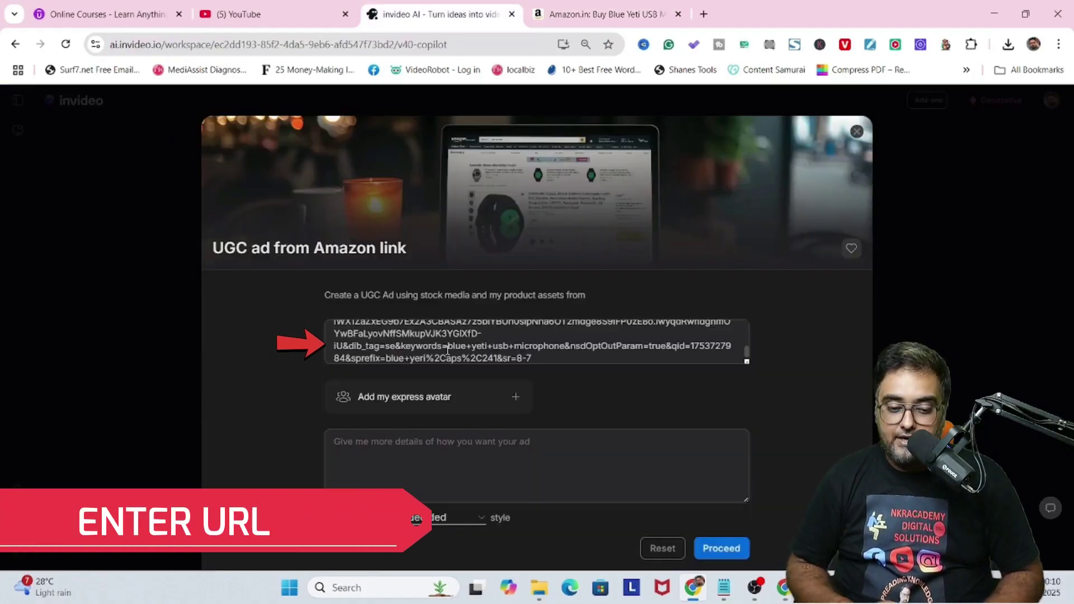
- Add your own express avatar clone to the UGC ad
left_click(442, 397)
left_click(274, 255)
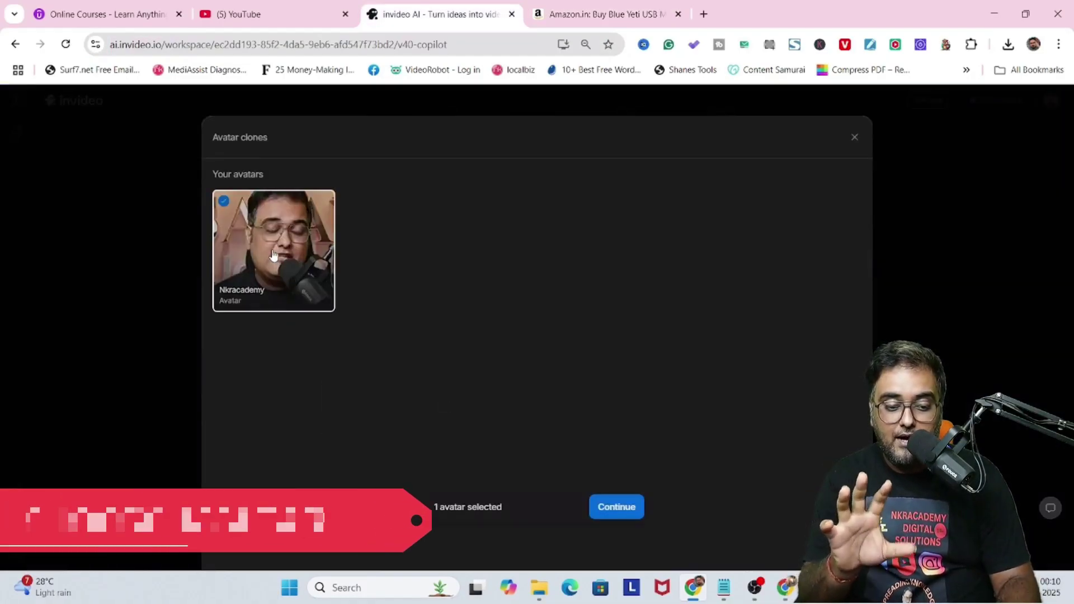
left_click(618, 508)
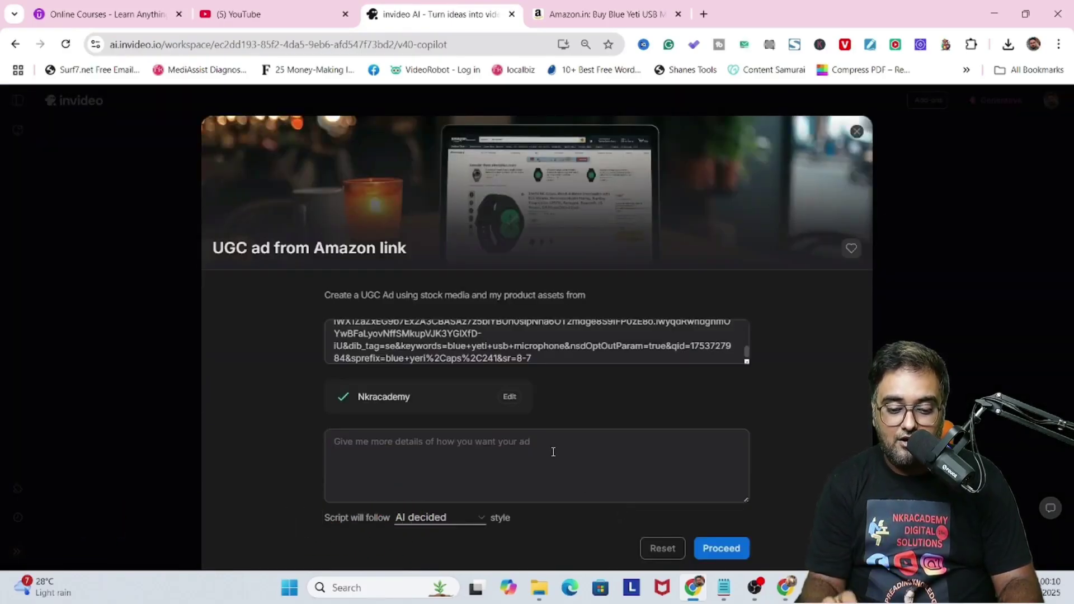
- Choose the problem solution script style, describe 'An Awesome USB Microphone For YouTube Content Creators', and submit
left_click(475, 518)
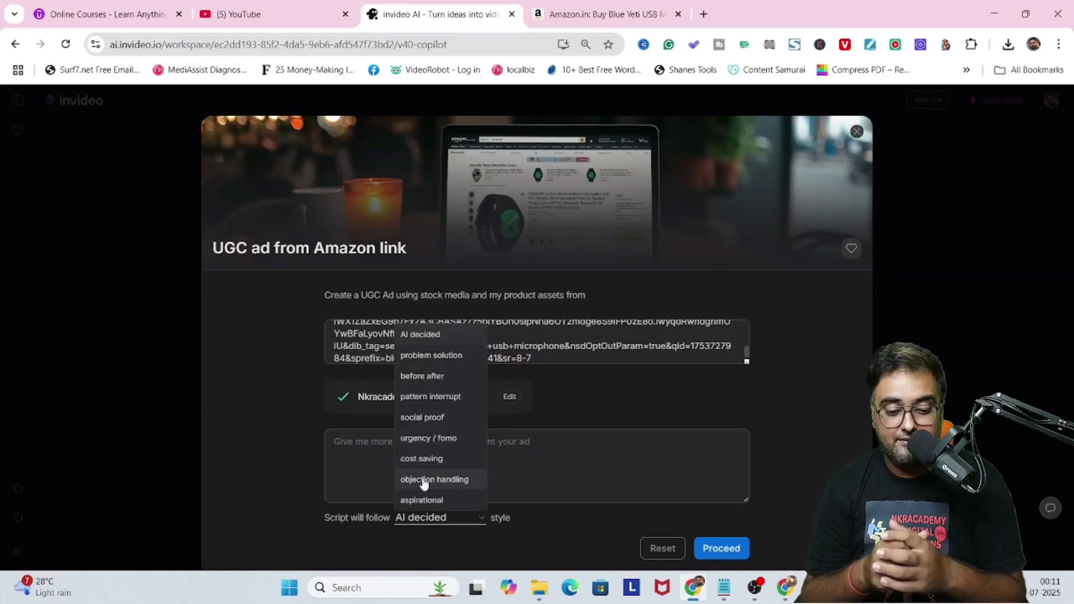
left_click(431, 355)
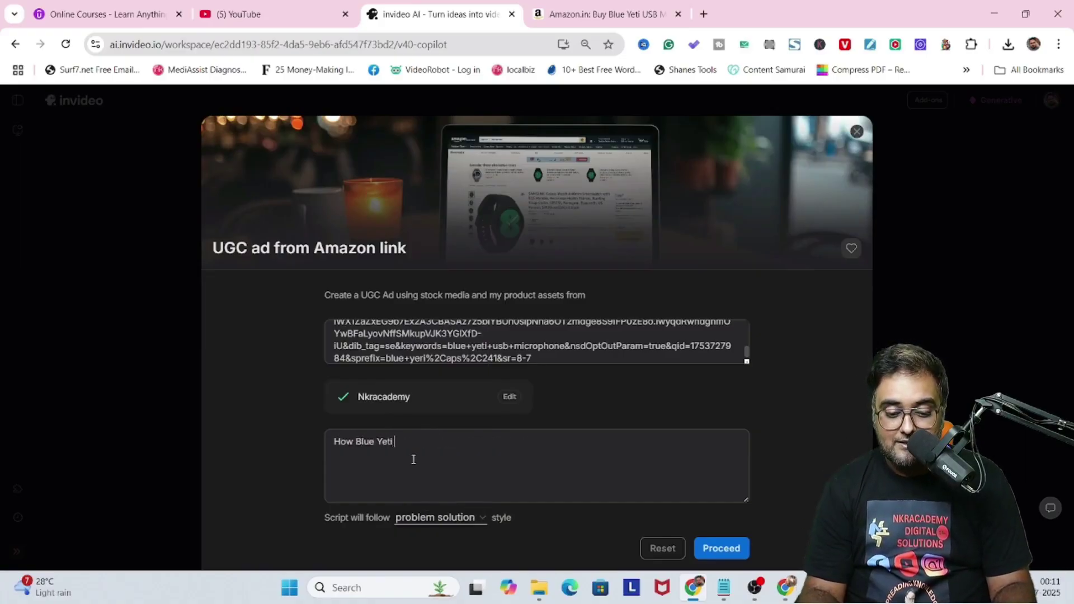
type("e An Aweso")
type("me USB Microphone For YouTube ")
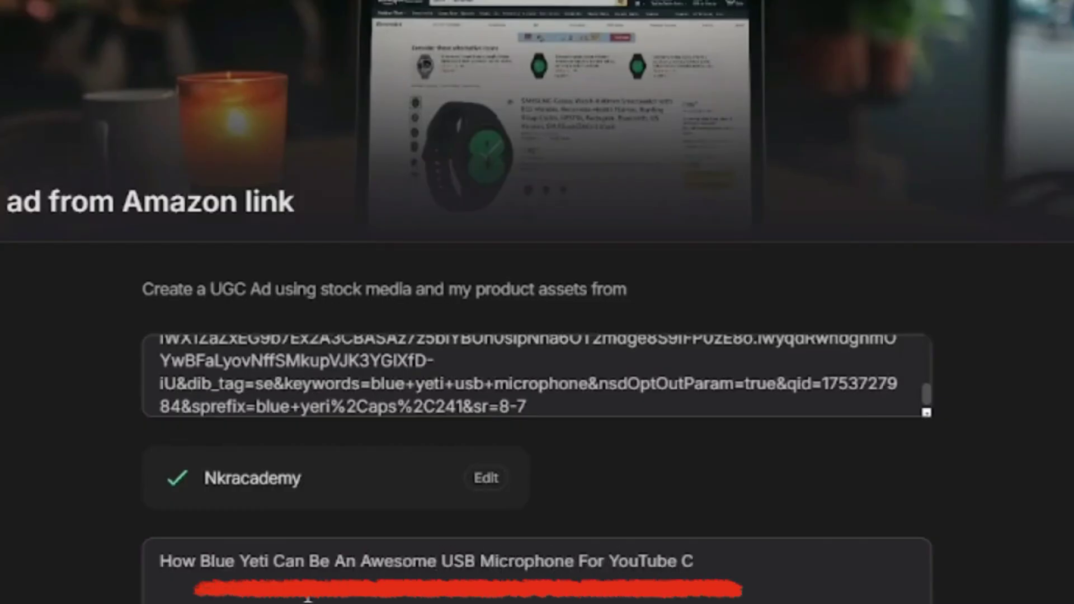
type("Content Creators, Vloggers, Instagram Reels.")
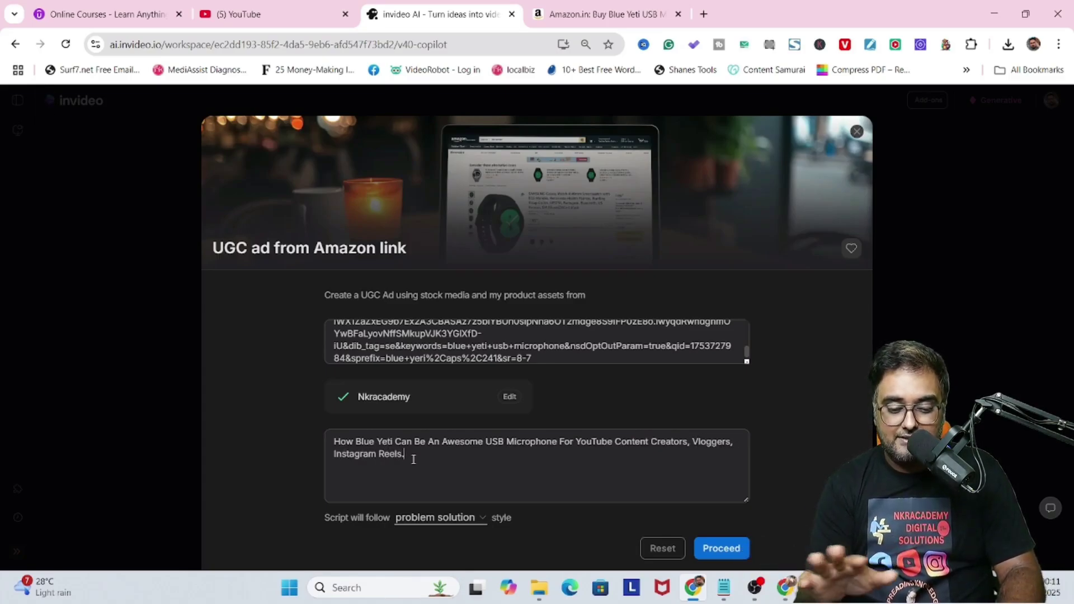
left_click(722, 548)
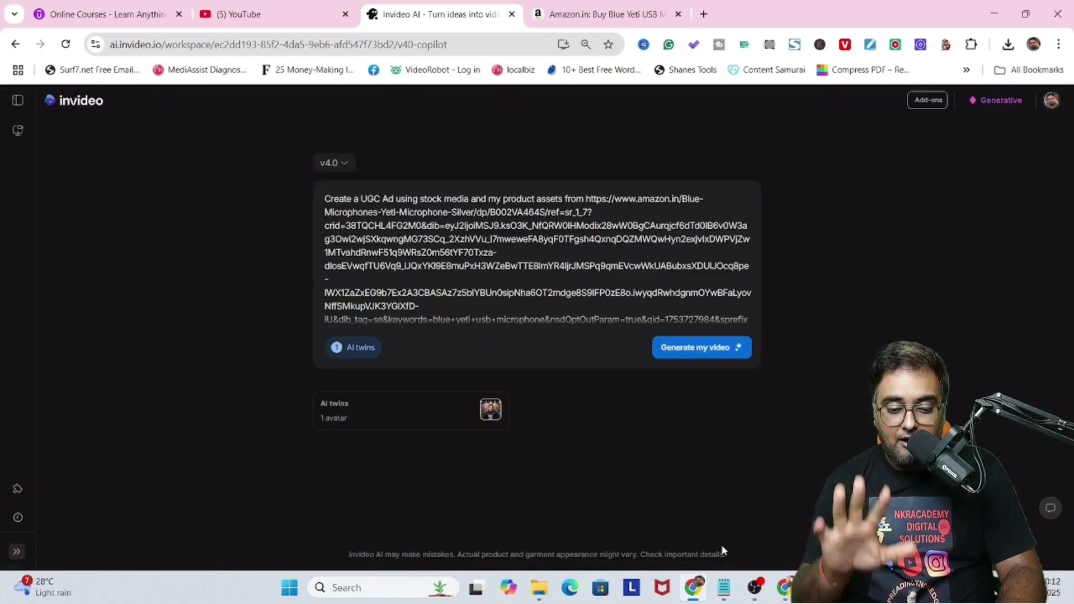
- Start generating the ad and choose the Generative UGC format over stock media
left_click(708, 349)
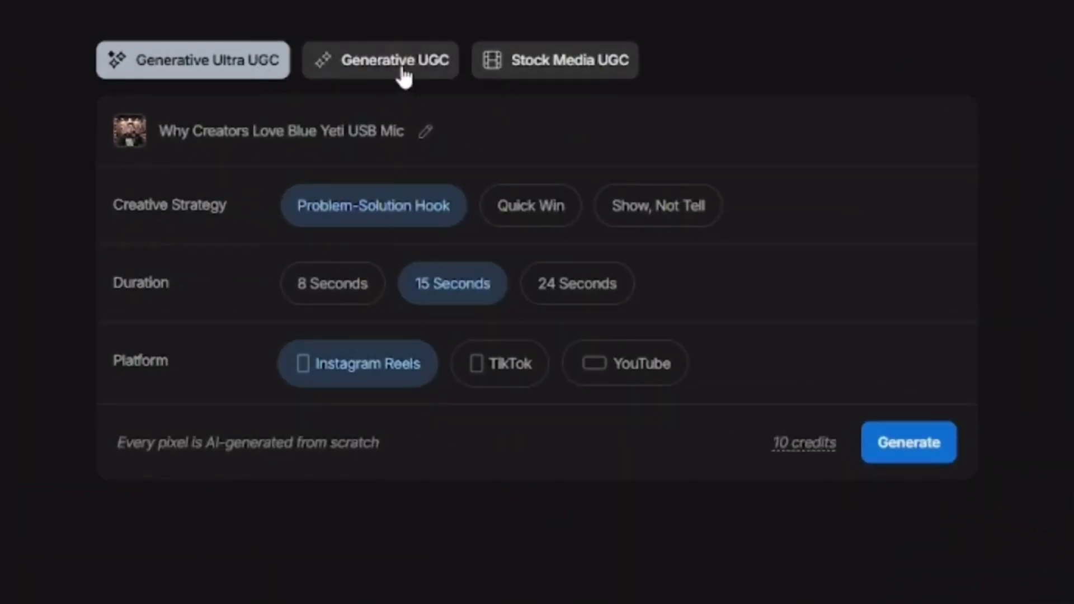
left_click(402, 66)
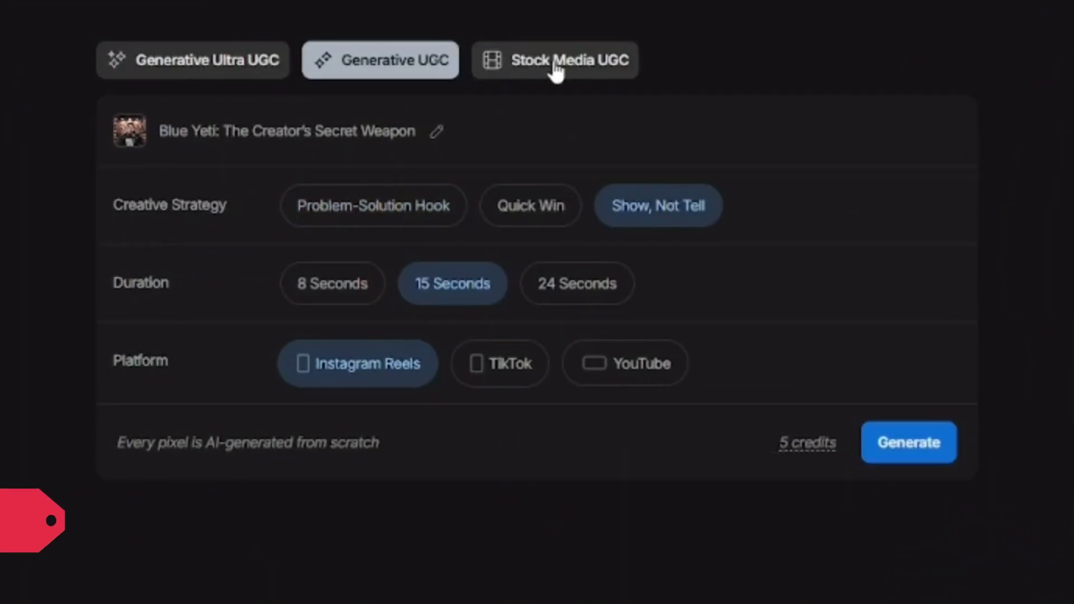
left_click(557, 70)
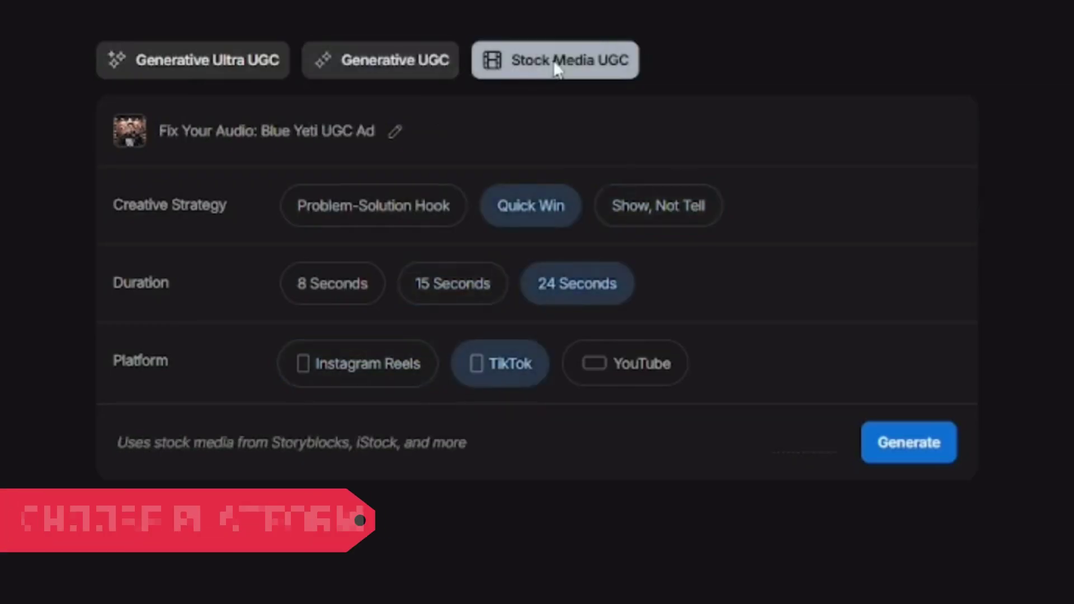
left_click(409, 71)
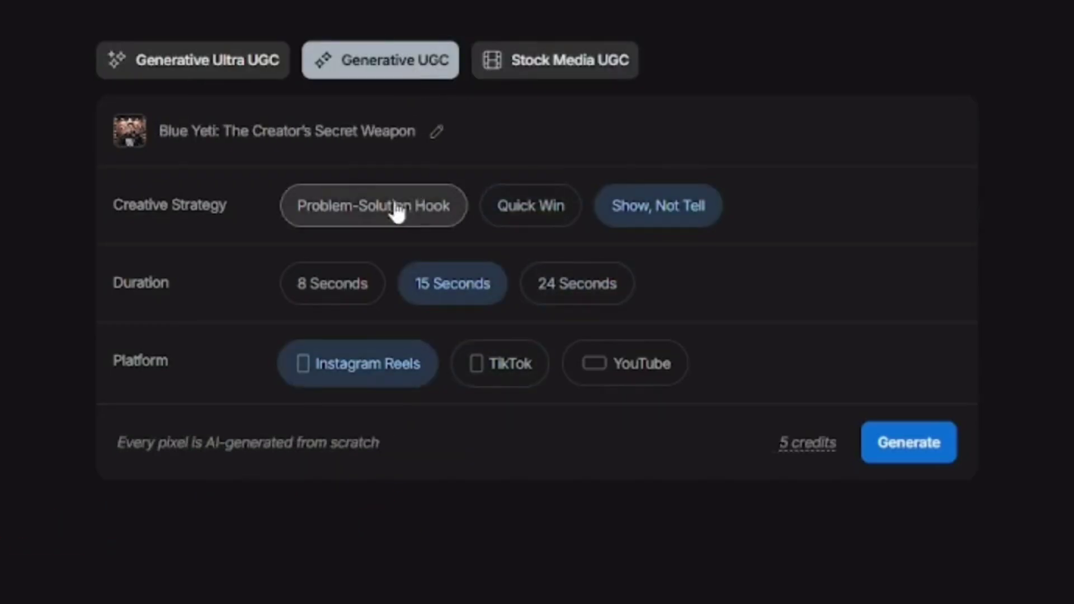
- Compare ad strategies, set a 15-second length for Instagram Reels, and generate the ad
left_click(350, 218)
left_click(535, 215)
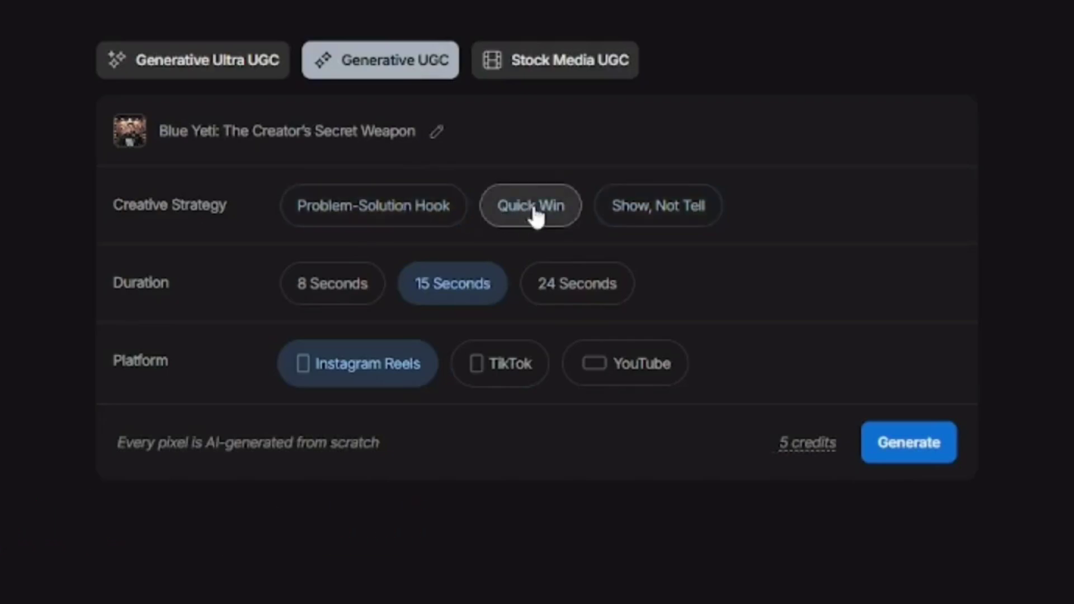
left_click(642, 212)
left_click(375, 220)
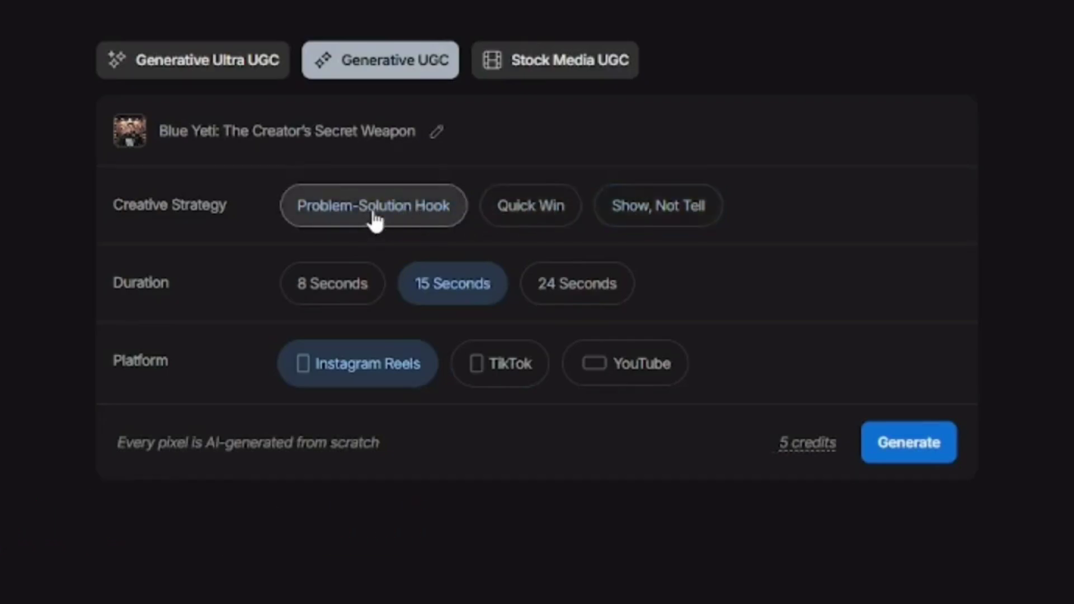
left_click(517, 212)
left_click(556, 288)
left_click(472, 290)
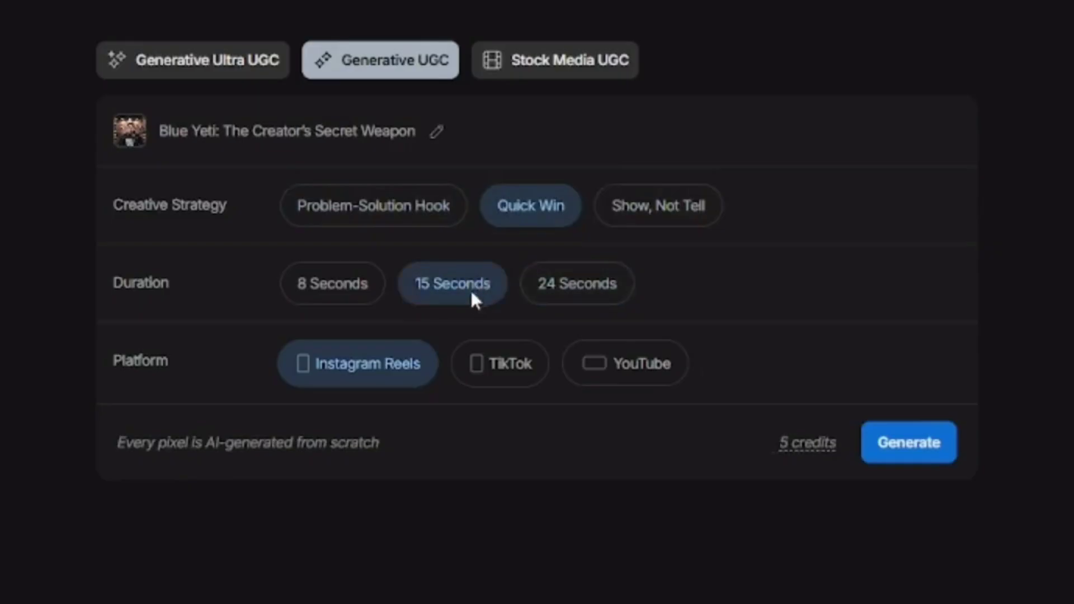
left_click(486, 371)
left_click(371, 388)
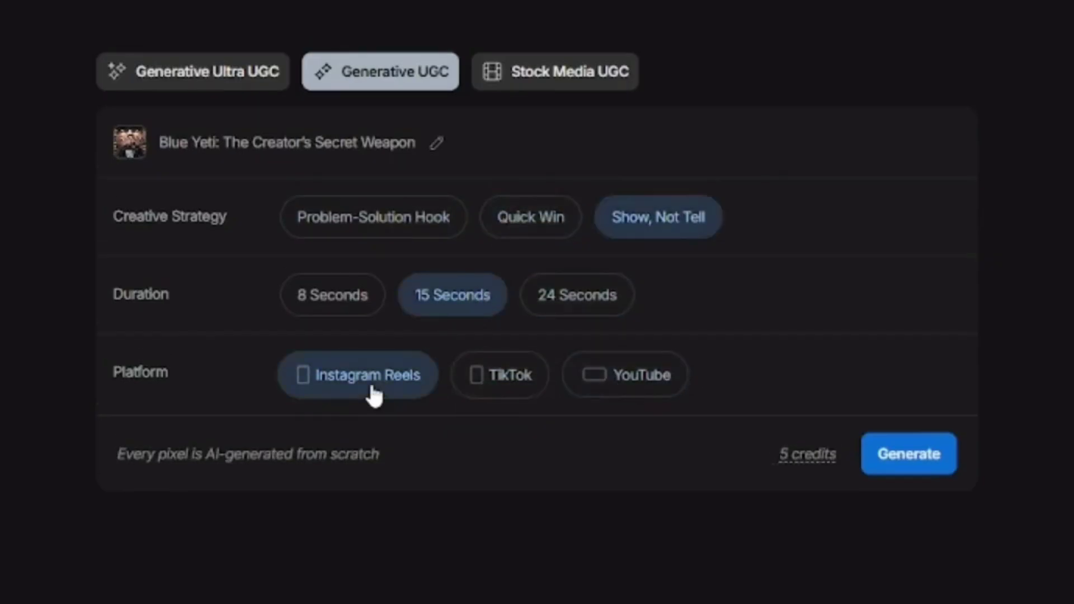
left_click(912, 455)
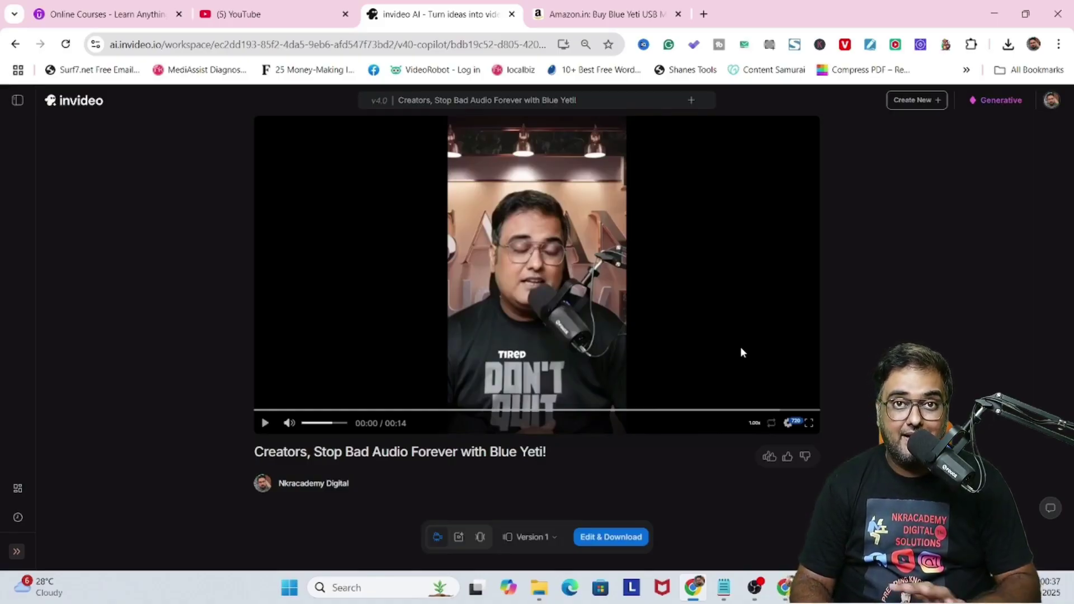
- Play the 14-second Blue Yeti ad to its end and open its media clip editor
left_click(265, 423)
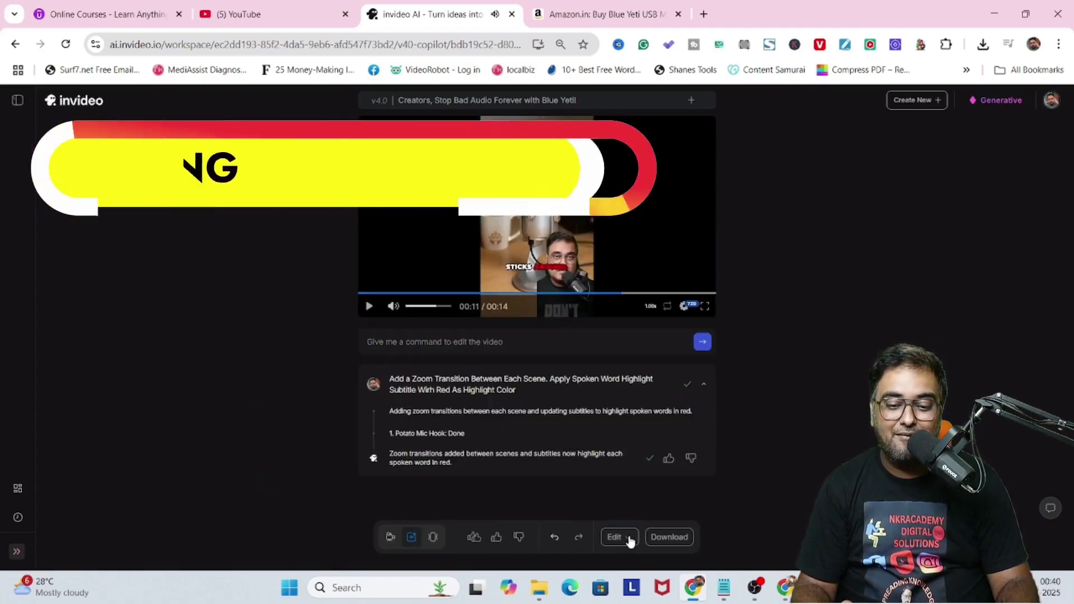
left_click(627, 541)
left_click(613, 434)
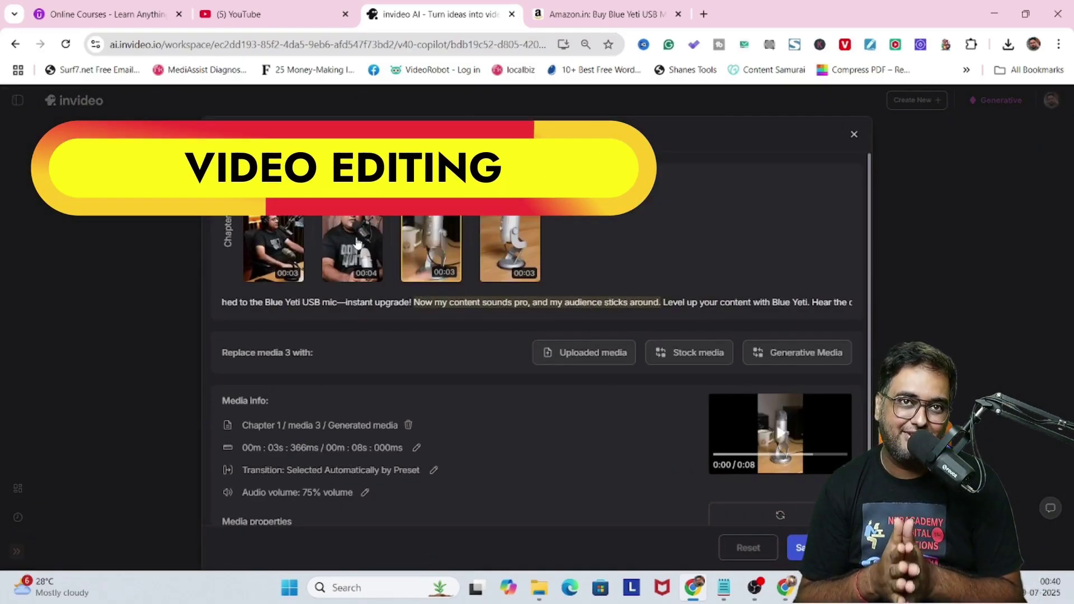
- Inspect each of the Blue Yeti ad's four media clips in turn
left_click(356, 242)
left_click(274, 229)
left_click(454, 216)
left_click(506, 221)
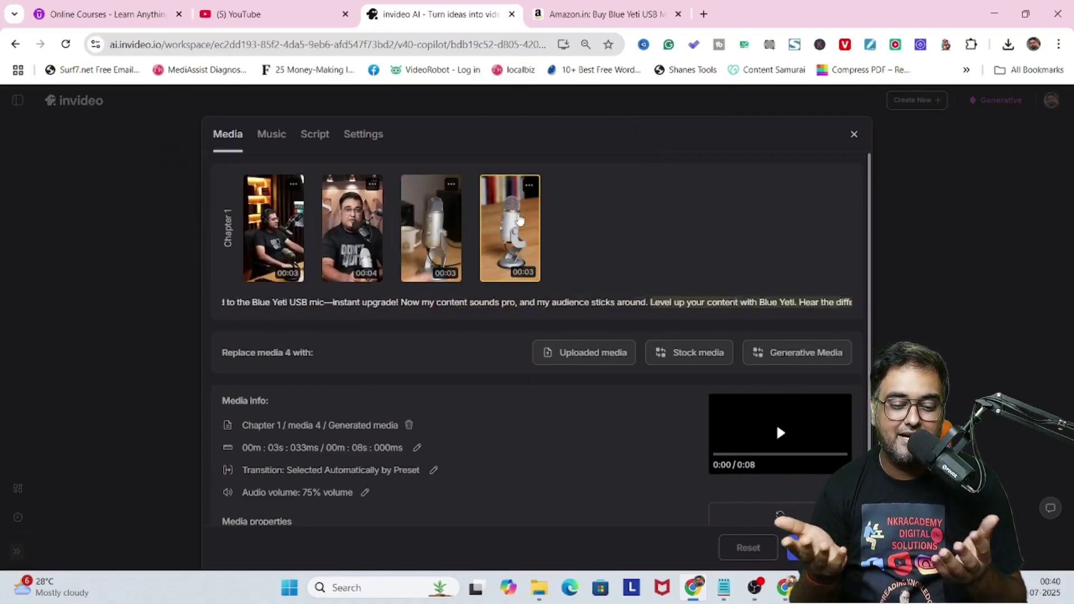
- Check the fourth clip's Generative Media replacements, then view Chapter 1's four script lines
left_click(794, 354)
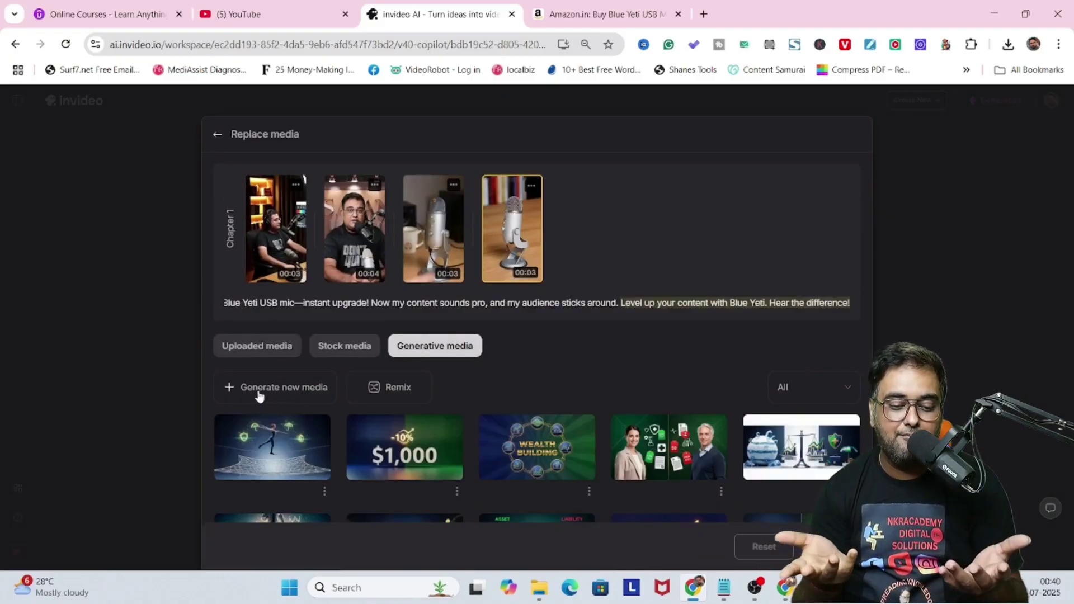
left_click(216, 137)
left_click(315, 134)
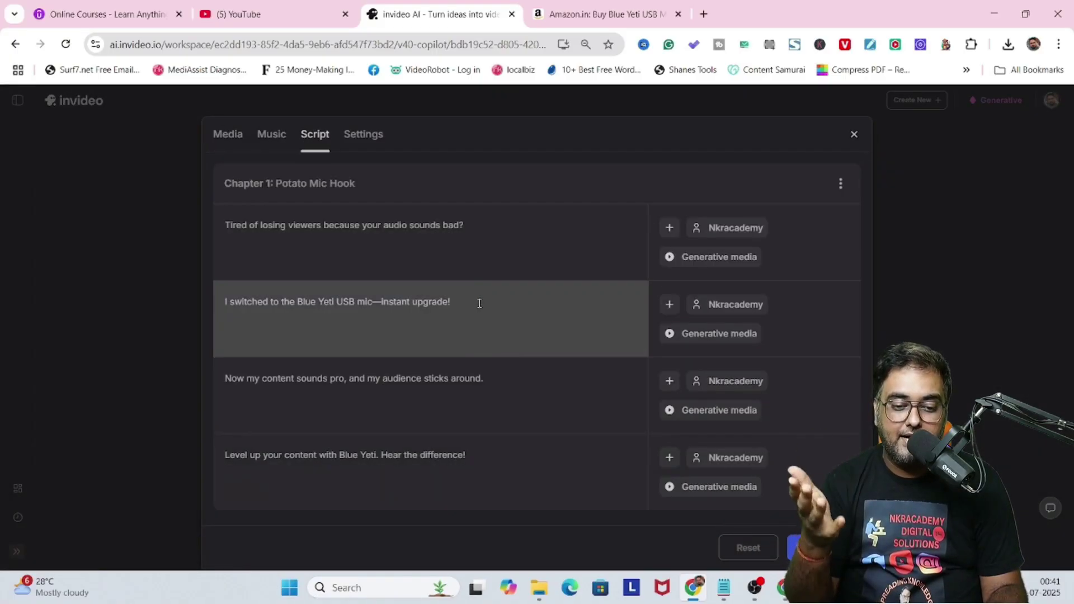
- Close the editor to return to the Blue Yeti ad preview and chat
left_click(854, 135)
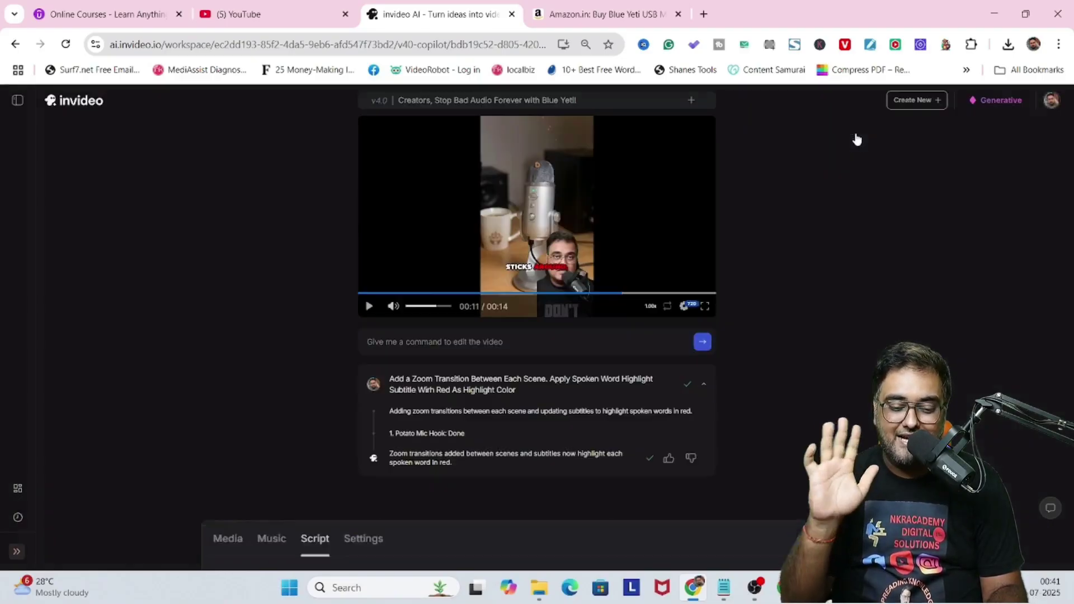